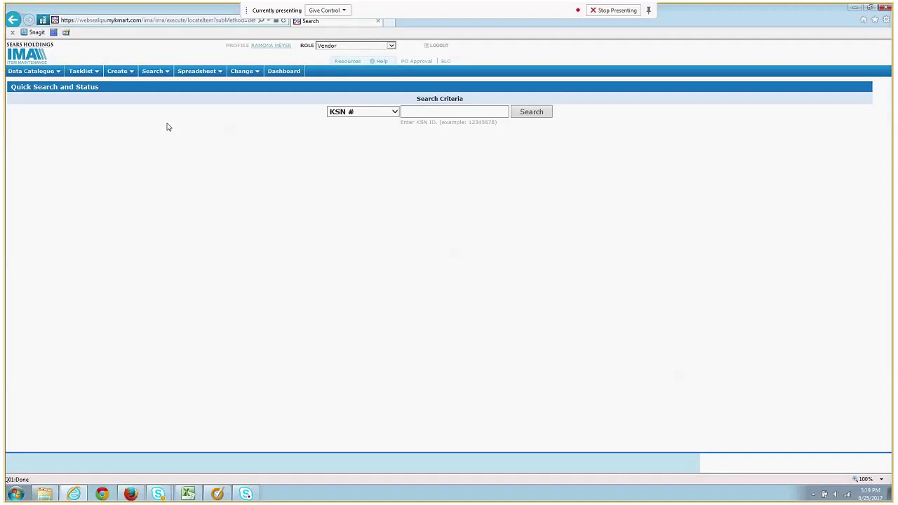
{"action": "left_click", "coordinate": [130, 71]}
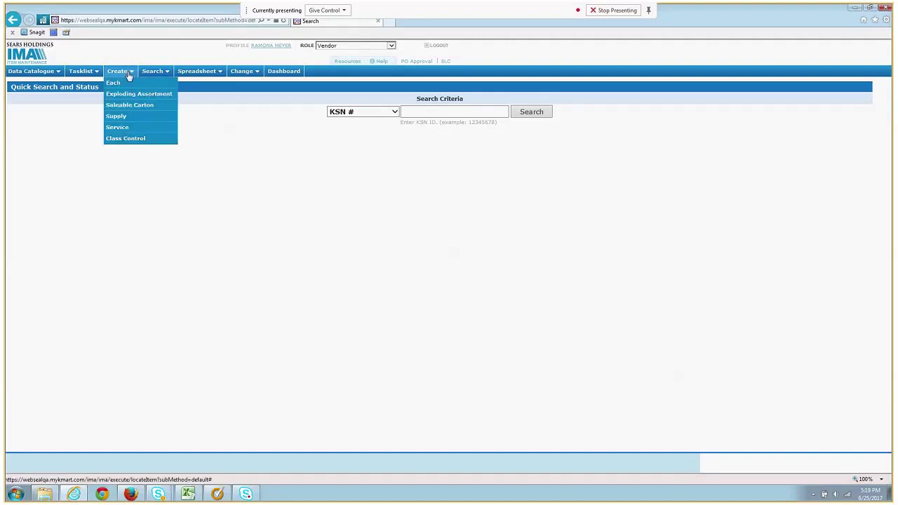
{"action": "left_click", "coordinate": [113, 83]}
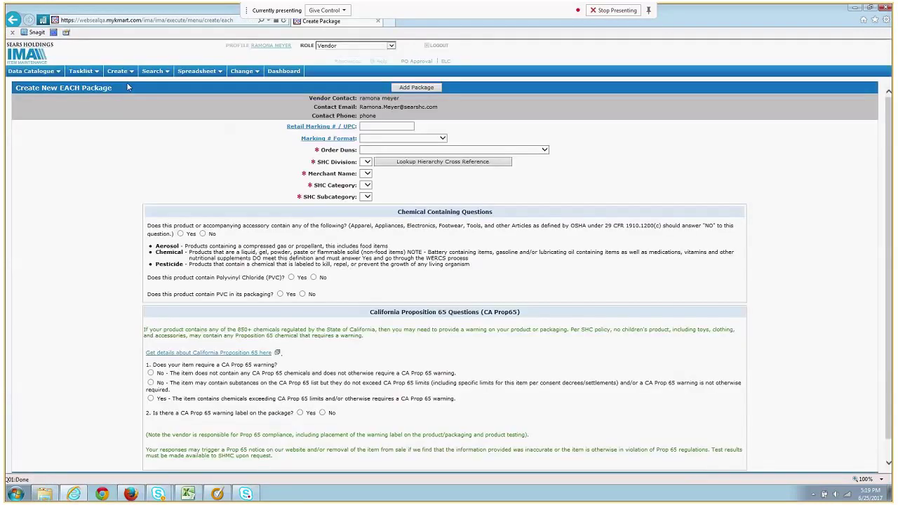
{"action": "left_click", "coordinate": [394, 126]}
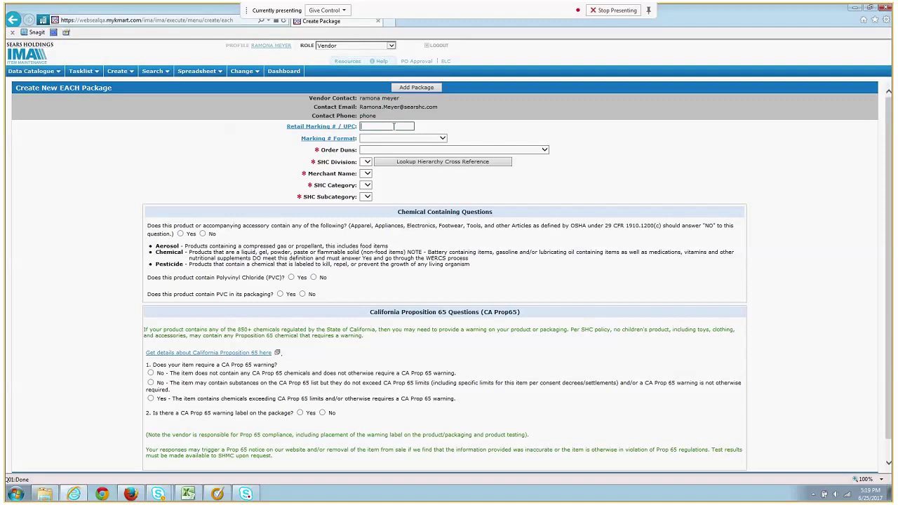
{"action": "key", "text": "ctrl+v"}
{"action": "left_click", "coordinate": [390, 139]}
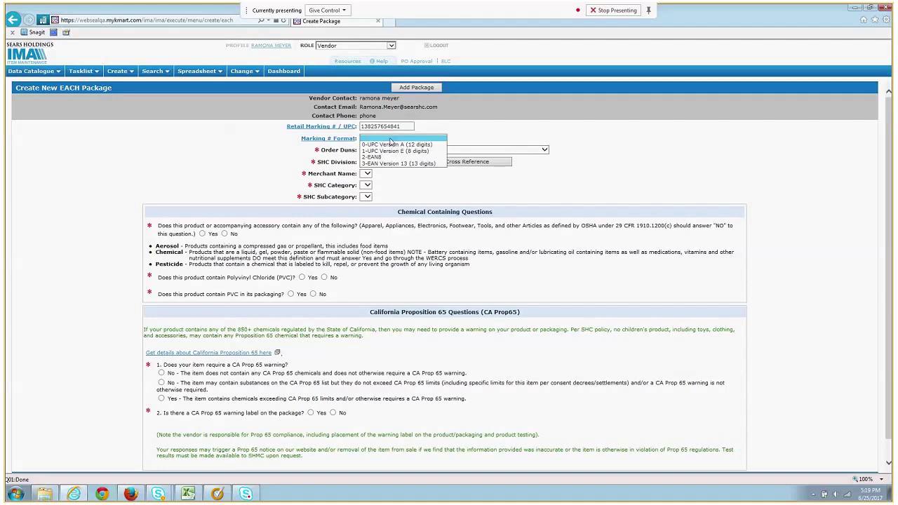
{"action": "left_click", "coordinate": [391, 144]}
- Set the Order Duns to HADDAD APPAREL GROUP LTD JIT (Kmart) and the SHC Division to 49 - KIDS WORLD
{"action": "left_click", "coordinate": [391, 150]}
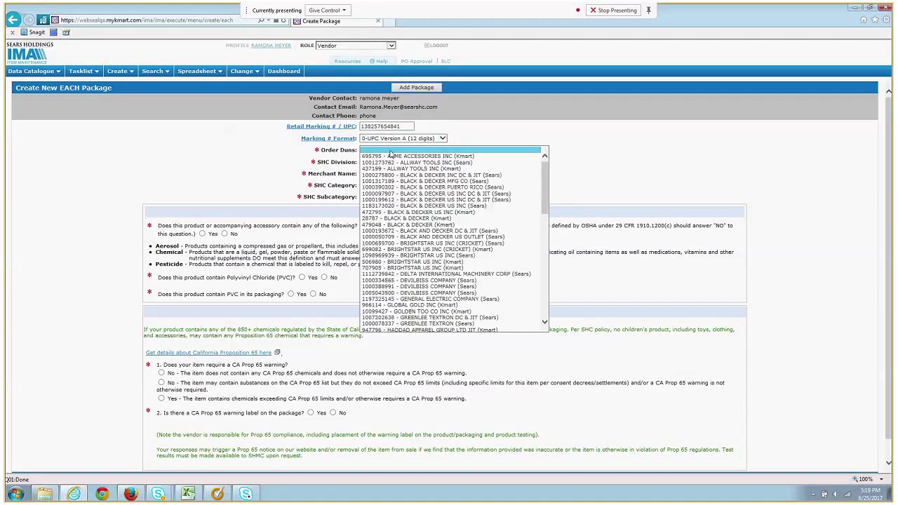
{"action": "scroll", "coordinate": [404, 249], "scroll_direction": "down", "scroll_amount": 4}
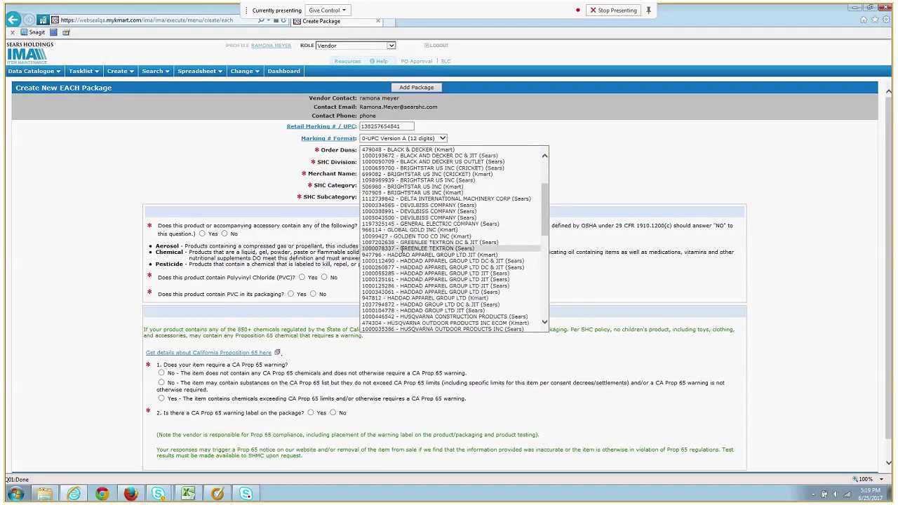
{"action": "left_click", "coordinate": [407, 255]}
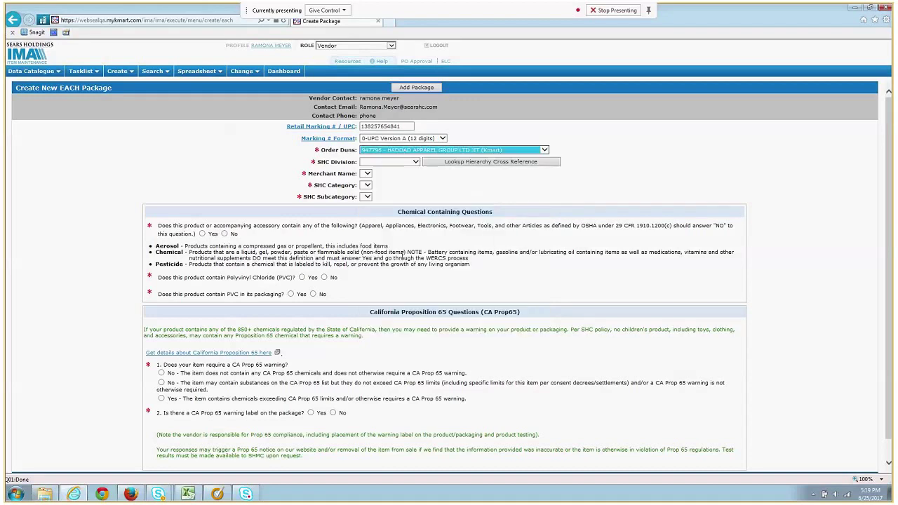
{"action": "left_click", "coordinate": [401, 163]}
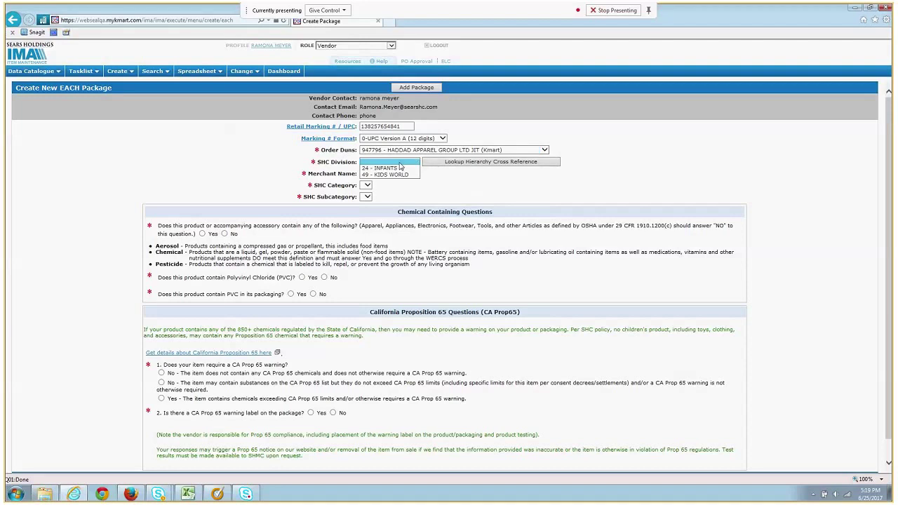
{"action": "left_click", "coordinate": [404, 175]}
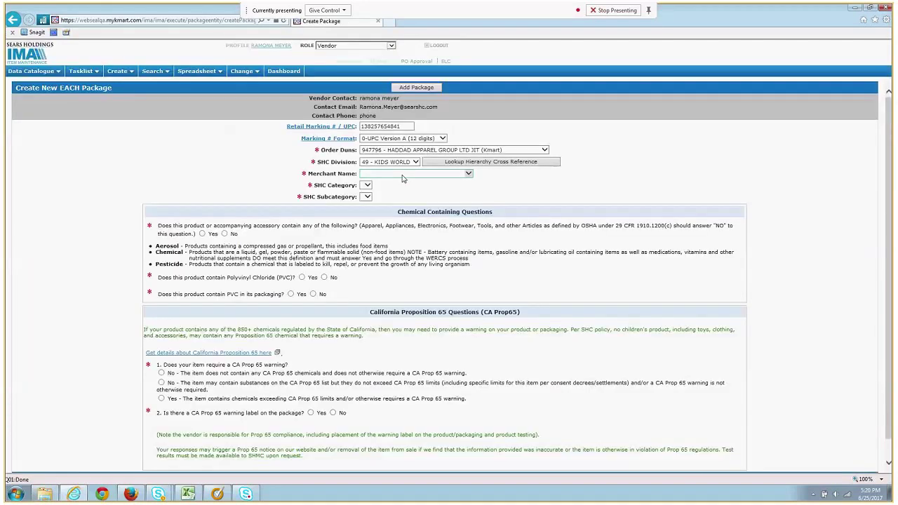
- Choose the merchant's name, SHC Category 7 - INTL KIDS WORLD and SHC Subcategory 3 - INTL BOYS JEANS 4-7
{"action": "left_click", "coordinate": [404, 174]}
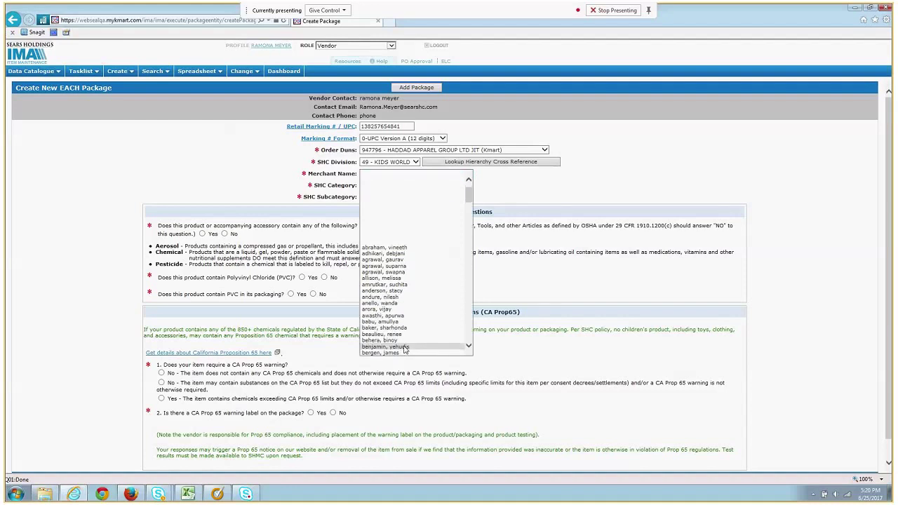
{"action": "left_click", "coordinate": [413, 335]}
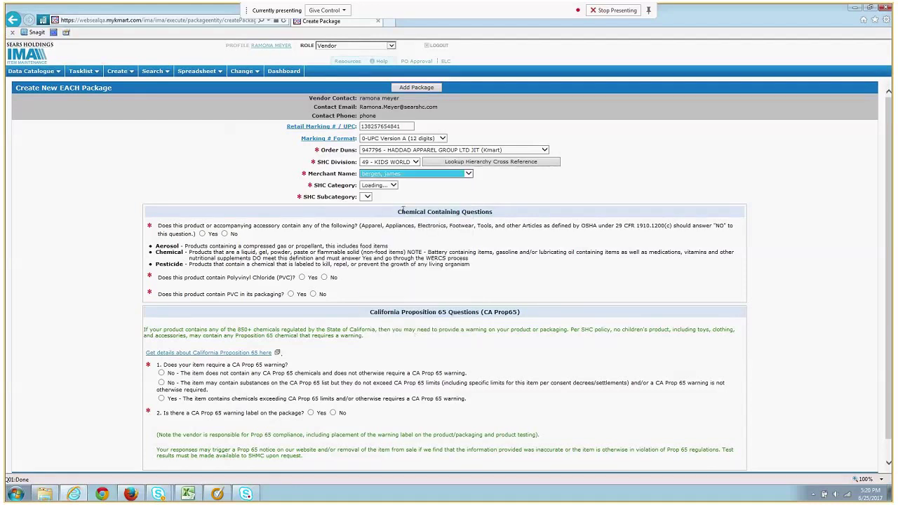
{"action": "left_click", "coordinate": [424, 187]}
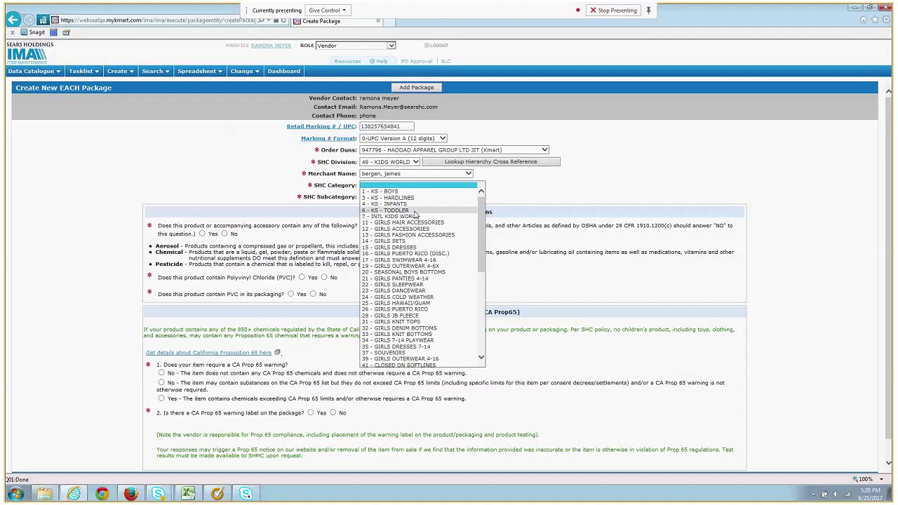
{"action": "left_click", "coordinate": [416, 216]}
{"action": "left_click", "coordinate": [407, 197]}
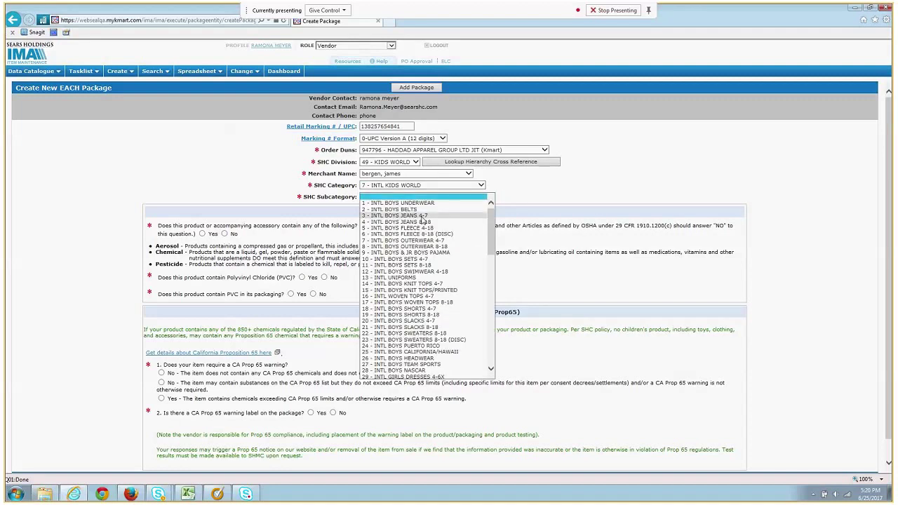
{"action": "left_click", "coordinate": [421, 217]}
- Answer No to all chemical, PVC and CA Prop 65 questions (no Prop 65 chemicals contained) and create the package as a non-shippable carton
{"action": "scroll", "coordinate": [103, 305], "scroll_direction": "down", "scroll_amount": 1}
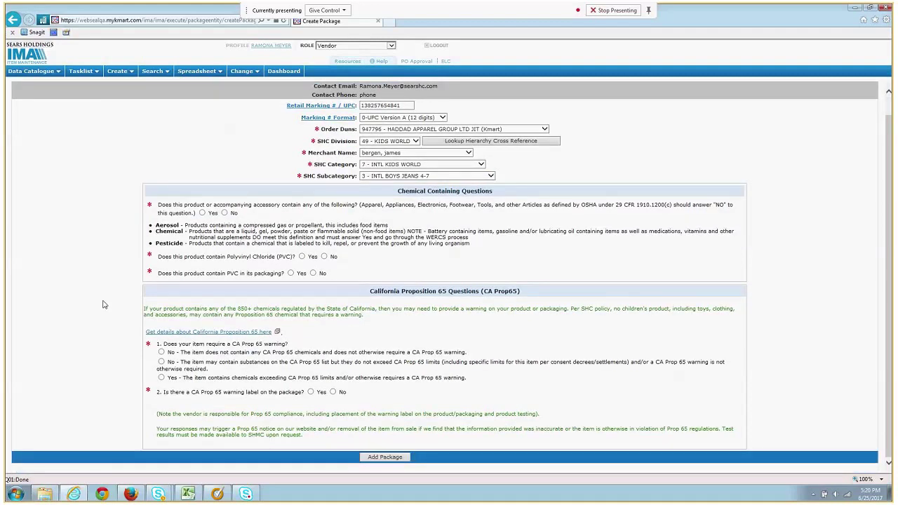
{"action": "left_click", "coordinate": [225, 213]}
{"action": "left_click", "coordinate": [324, 256]}
{"action": "left_click", "coordinate": [314, 273]}
{"action": "left_click", "coordinate": [162, 353]}
{"action": "left_click", "coordinate": [333, 392]}
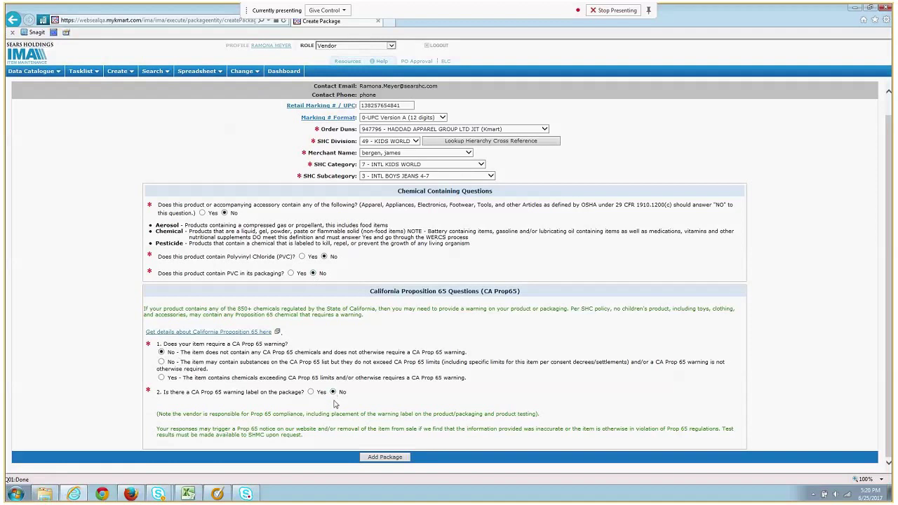
{"action": "left_click", "coordinate": [395, 458]}
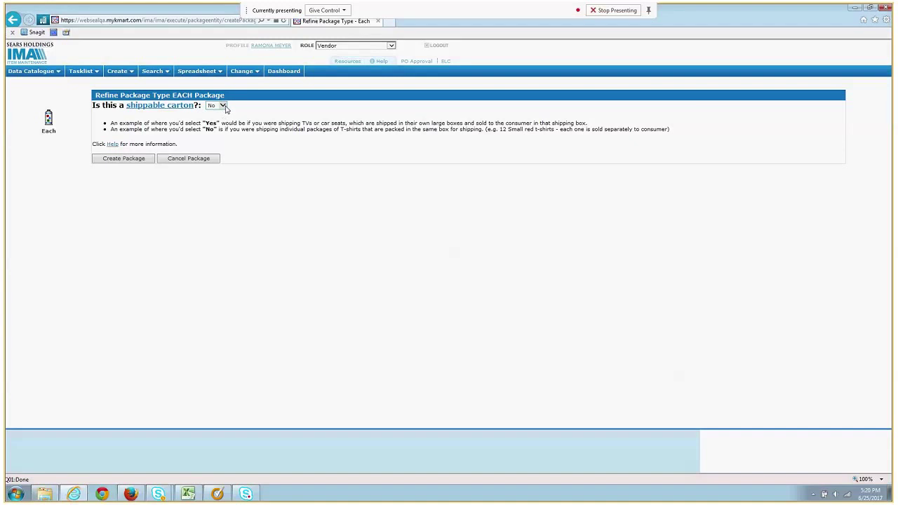
{"action": "left_click", "coordinate": [136, 162]}
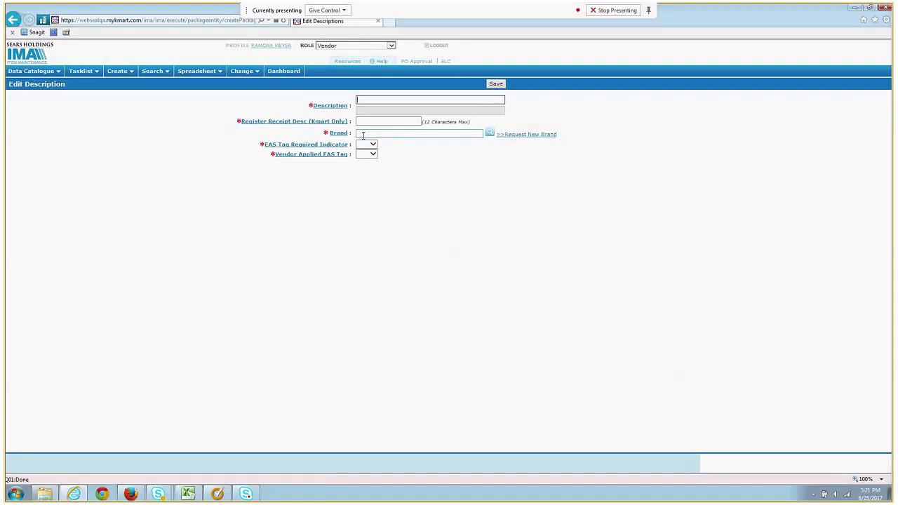
- Enter "Jeans 4" as the description and register receipt description, and set the brand to COVINGTON (BR0210)
{"action": "type", "text": "Jeans 4"}
{"action": "key", "text": "Tab"}
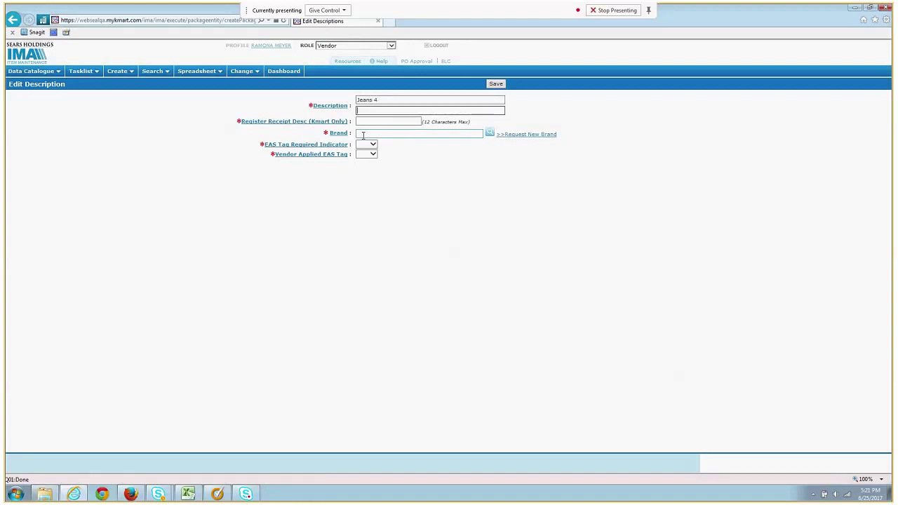
{"action": "key", "text": "Tab"}
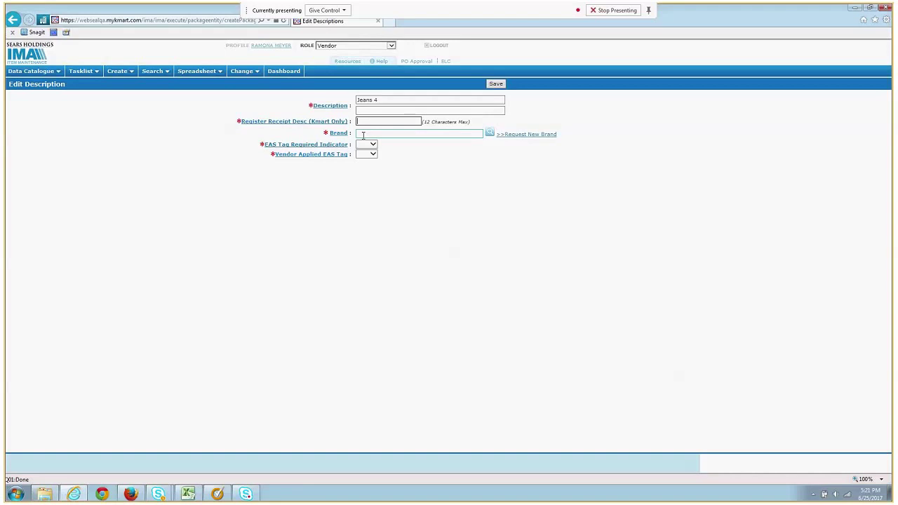
{"action": "type", "text": "Jeans 4"}
{"action": "left_click", "coordinate": [363, 135]}
{"action": "type", "text": "colington"}
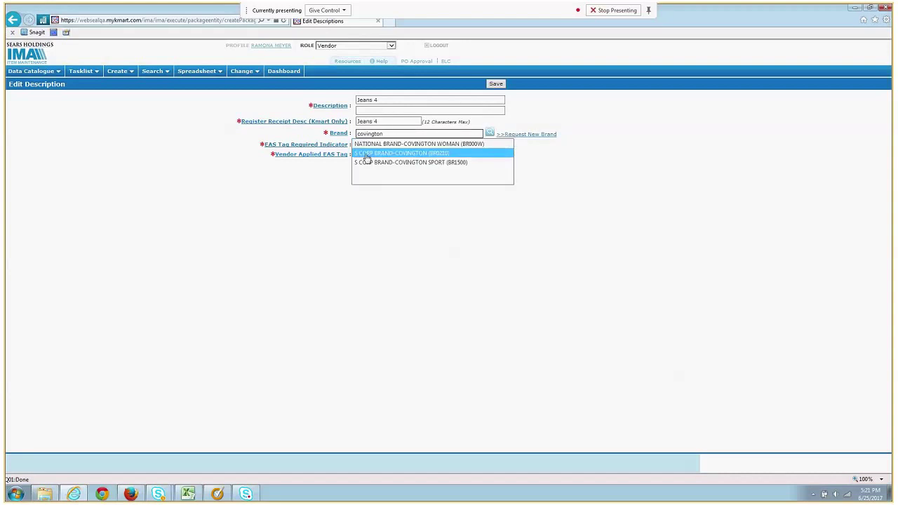
{"action": "left_click", "coordinate": [366, 153]}
- Set EAS Tag Required Indicator and Vendor Applied EAS Tag to No, then save the description and accept the label and receipt preview
{"action": "left_click", "coordinate": [368, 144]}
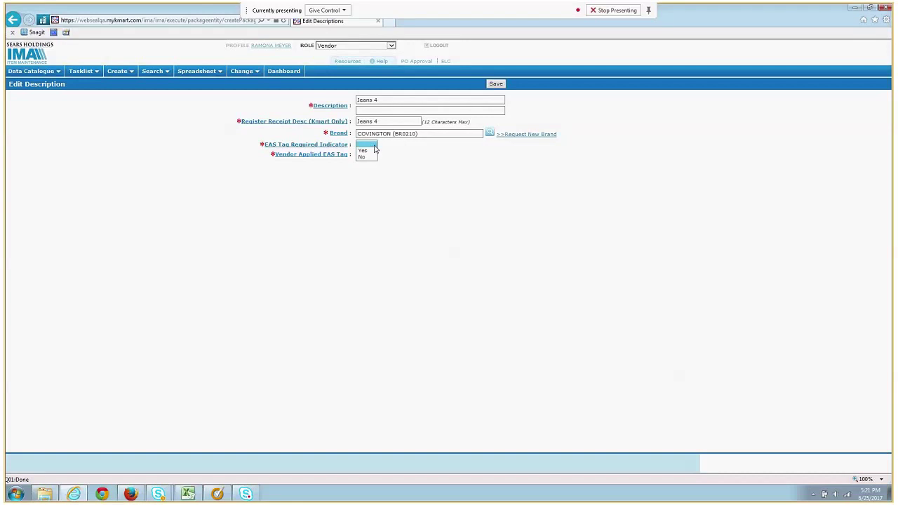
{"action": "left_click", "coordinate": [374, 157]}
{"action": "left_click", "coordinate": [372, 155]}
{"action": "left_click", "coordinate": [372, 167]}
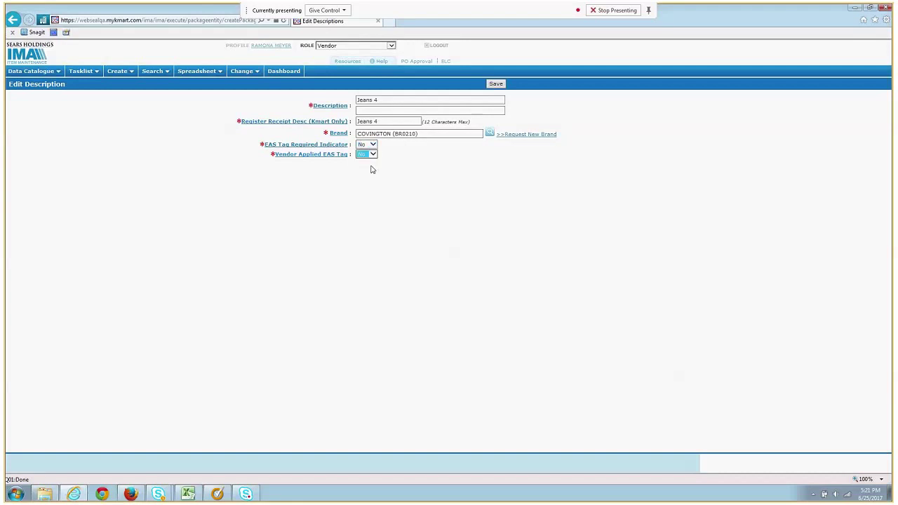
{"action": "left_click", "coordinate": [496, 85]}
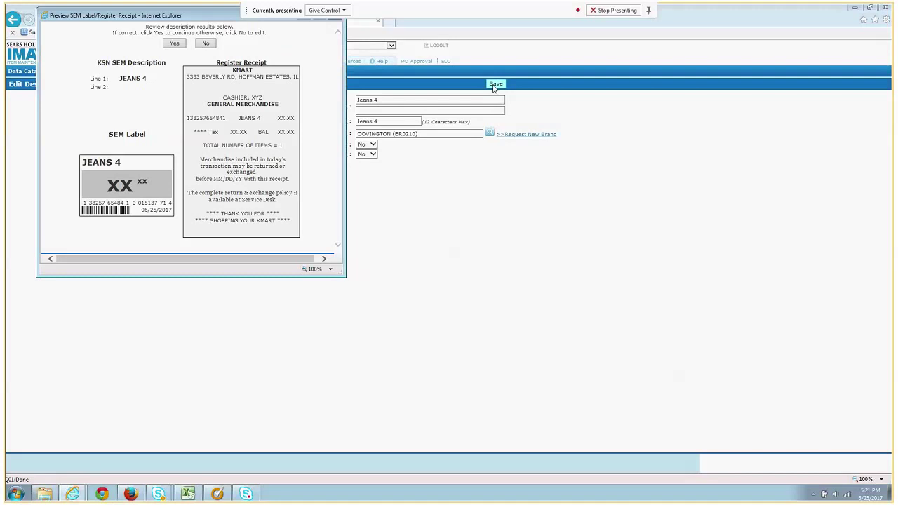
{"action": "left_click", "coordinate": [174, 44]}
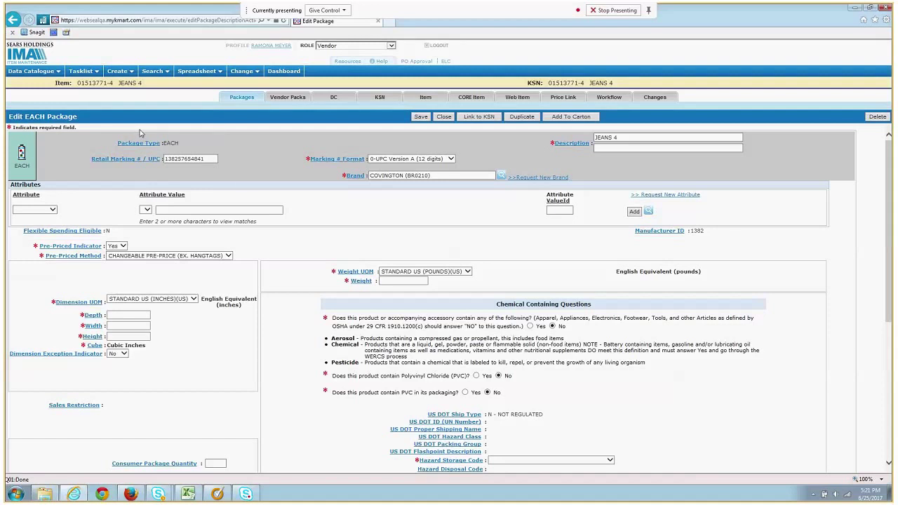
- Set the package dimensions to 8 inches deep, 8 inches wide and 2 inches high, and the weight to 1 pound
{"action": "left_click", "coordinate": [141, 315]}
{"action": "type", "text": "8"}
{"action": "key", "text": "Tab"}
{"action": "left_click", "coordinate": [136, 325]}
{"action": "type", "text": "8"}
{"action": "left_click", "coordinate": [138, 337]}
{"action": "type", "text": "2"}
{"action": "left_click", "coordinate": [403, 280]}
{"action": "type", "text": "1"}
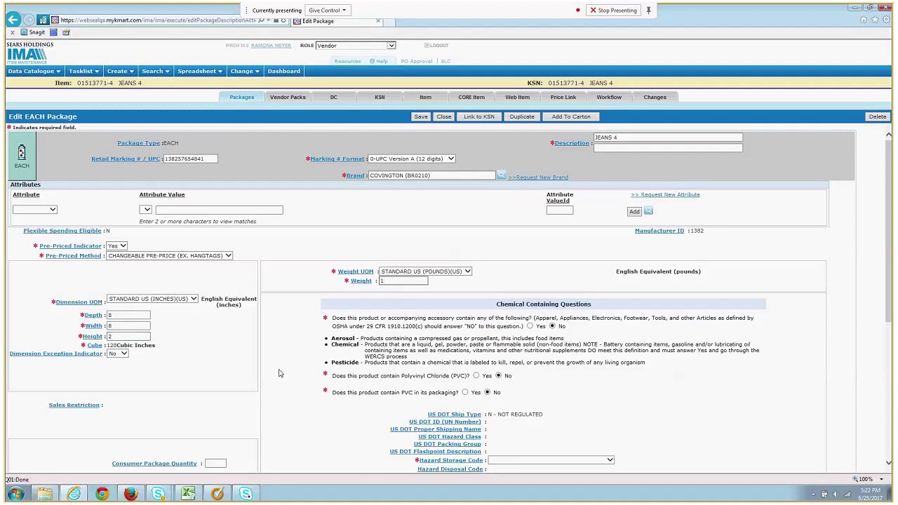
- Set the Hazard Storage Code to 0-Not Hazardous/No Storage Risk
{"action": "scroll", "coordinate": [281, 374], "scroll_direction": "down", "scroll_amount": 3}
{"action": "scroll", "coordinate": [281, 373], "scroll_direction": "down", "scroll_amount": 2}
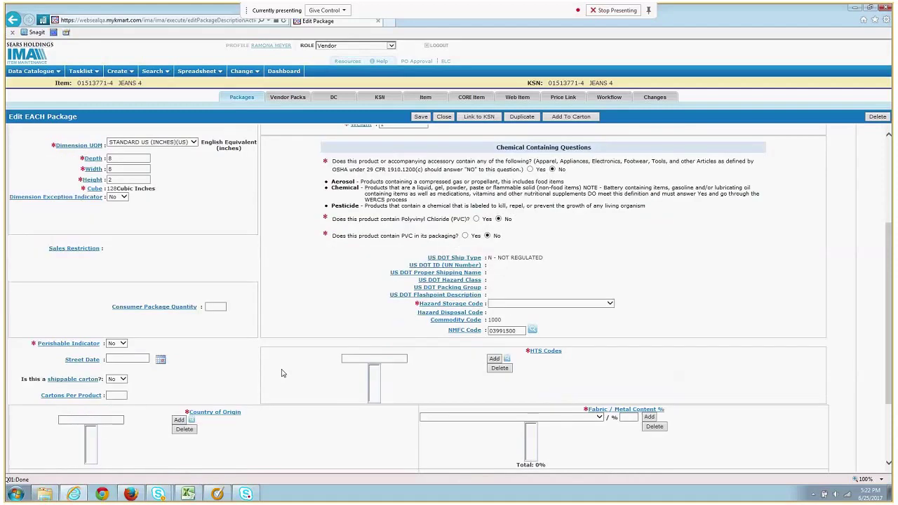
{"action": "left_click", "coordinate": [547, 304]}
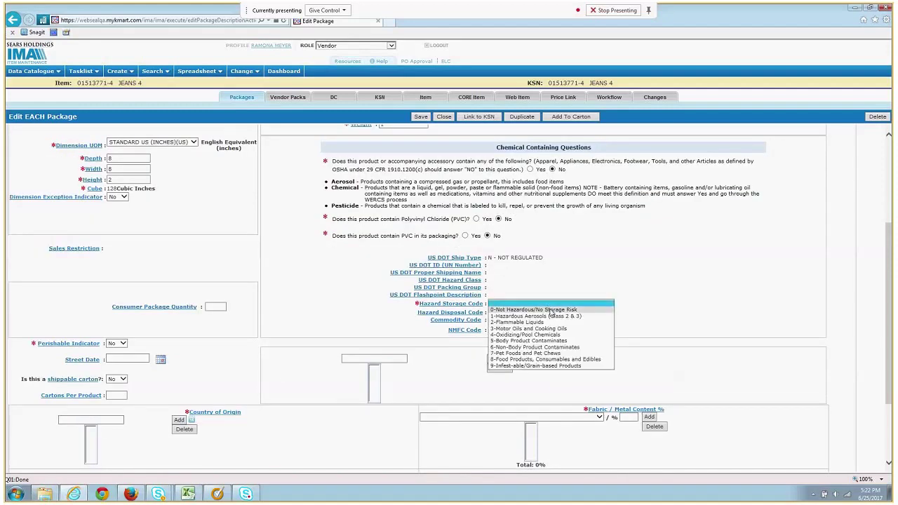
{"action": "left_click", "coordinate": [551, 310]}
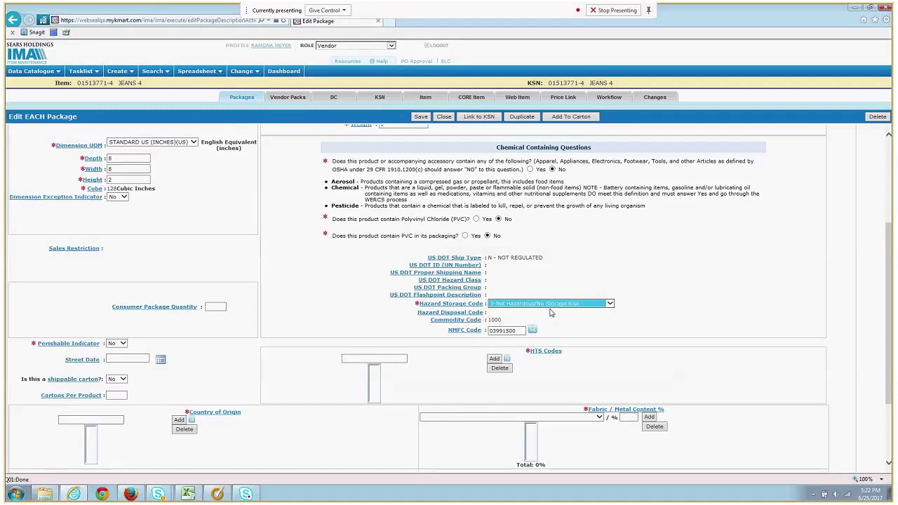
{"action": "scroll", "coordinate": [293, 386], "scroll_direction": "down", "scroll_amount": 3}
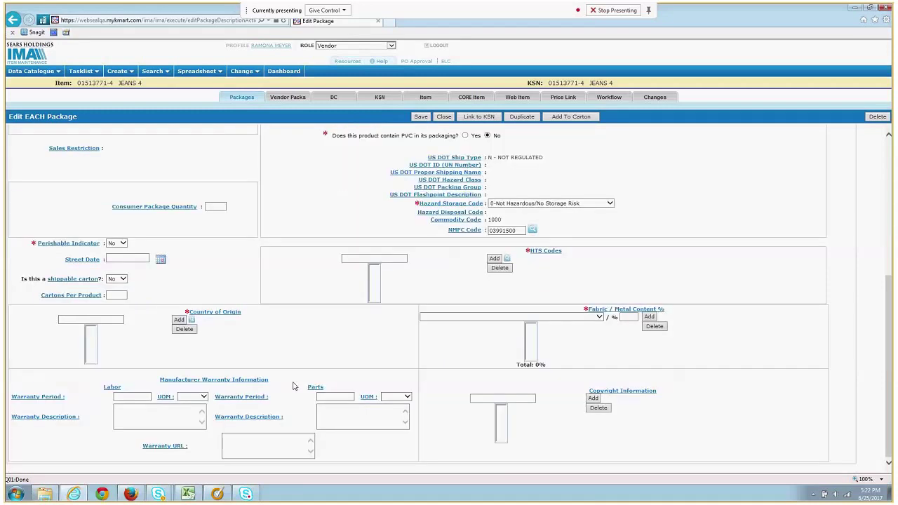
{"action": "left_click", "coordinate": [507, 259]}
{"action": "left_click_drag", "start_coordinate": [158, 20], "coordinate": [174, 112]}
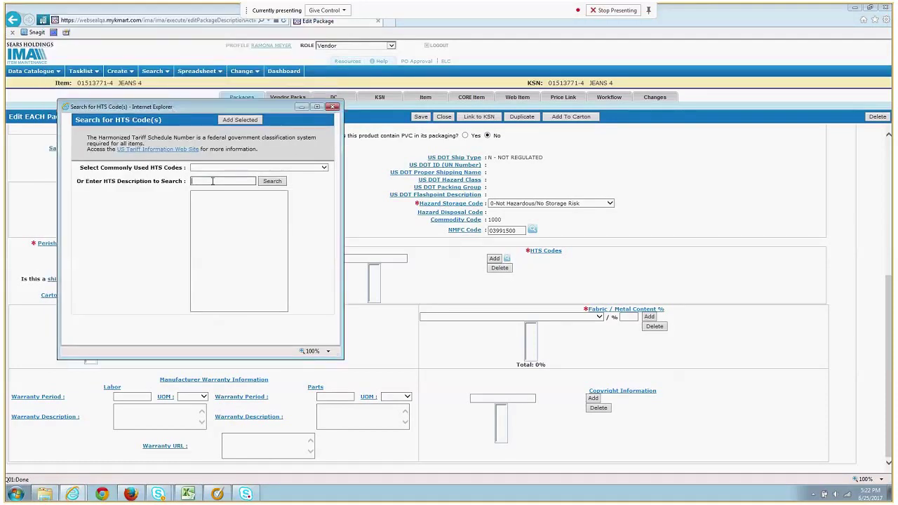
{"action": "type", "text": "trouser"}
{"action": "left_click", "coordinate": [279, 184]}
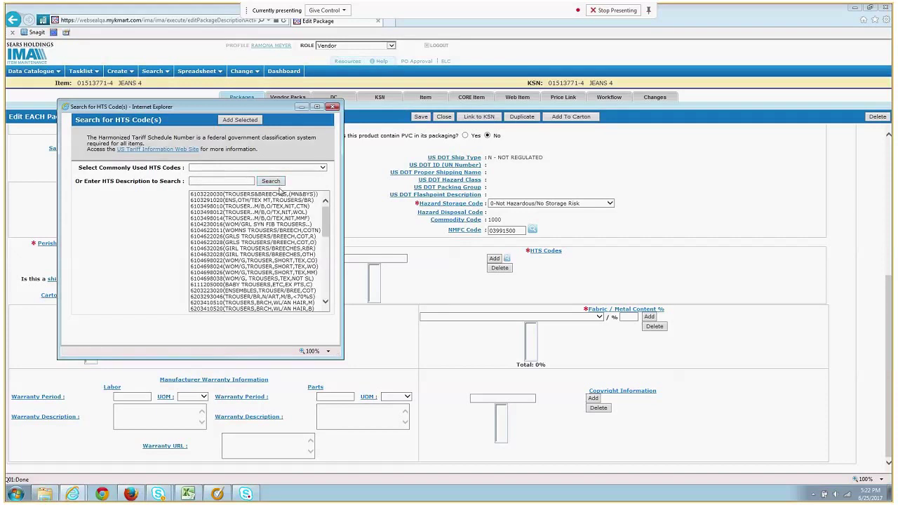
{"action": "left_click", "coordinate": [276, 195]}
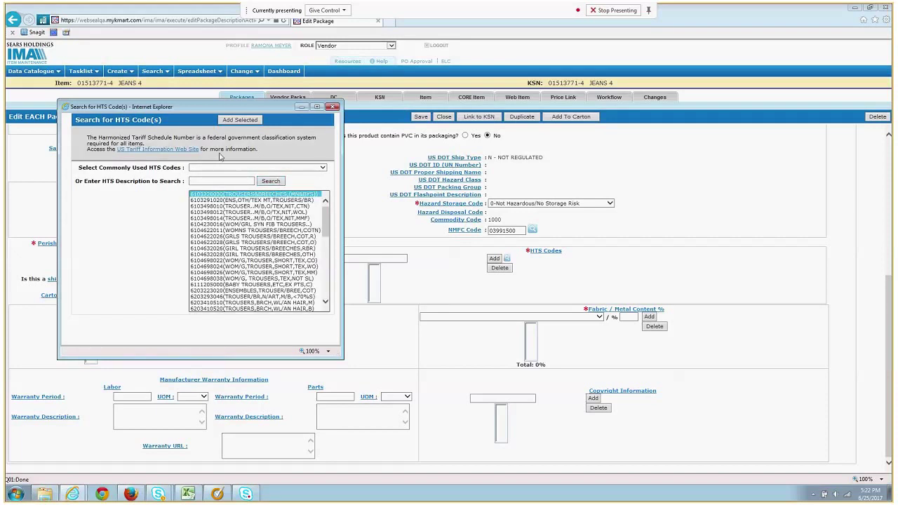
{"action": "left_click", "coordinate": [252, 122]}
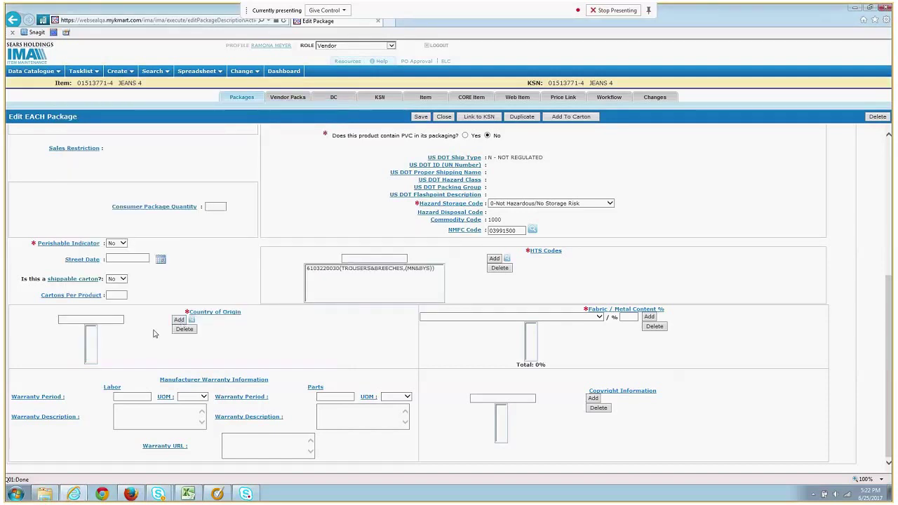
- Add CN as the package's country of origin
{"action": "left_click", "coordinate": [114, 319]}
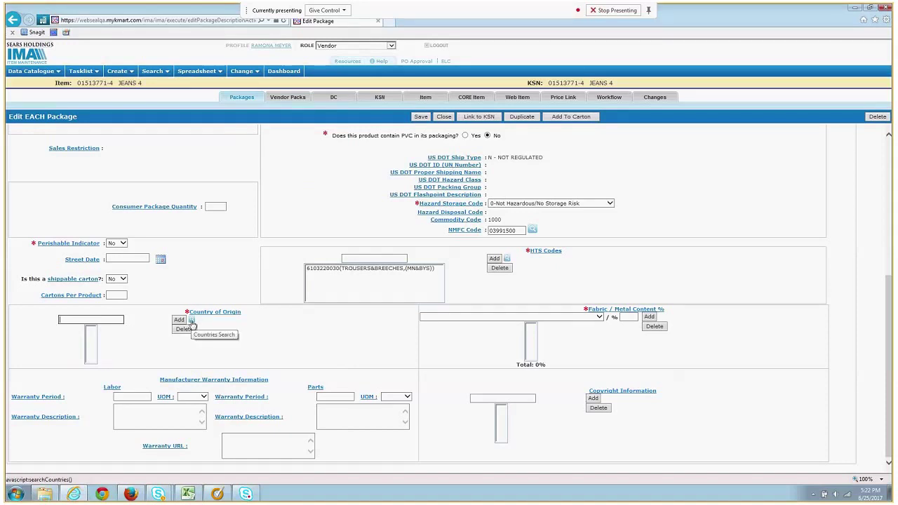
{"action": "left_click", "coordinate": [116, 319]}
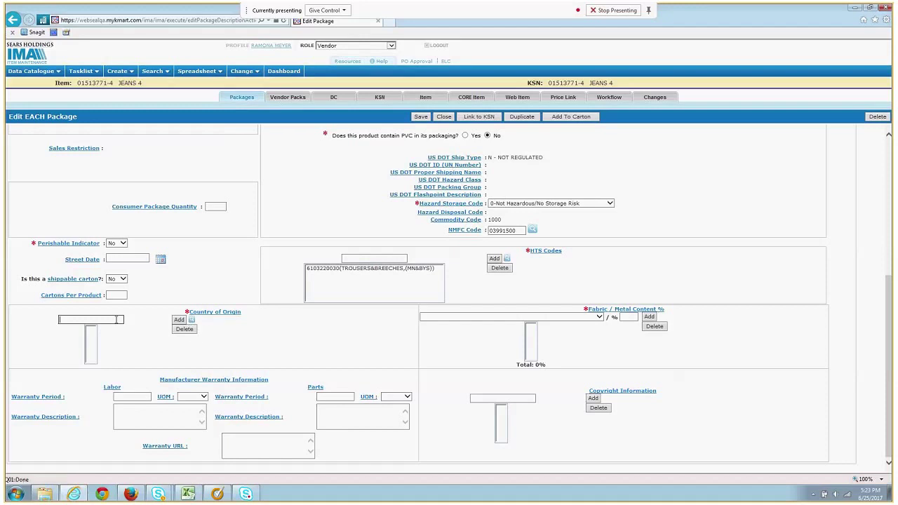
{"action": "type", "text": "cn"}
{"action": "left_click", "coordinate": [179, 319]}
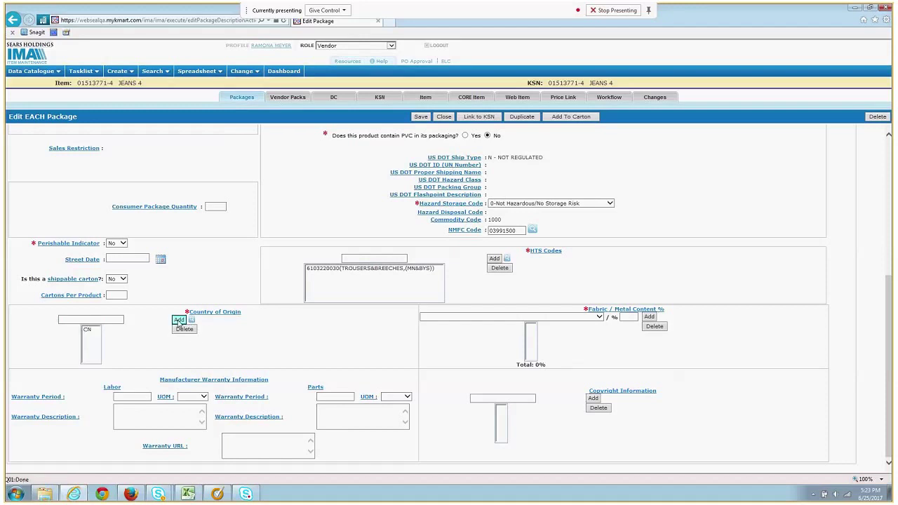
- Add 200-COTTON at 100% to the package's Fabric / Metal Content
{"action": "left_click", "coordinate": [598, 318]}
{"action": "scroll", "coordinate": [469, 393], "scroll_direction": "down", "scroll_amount": 1}
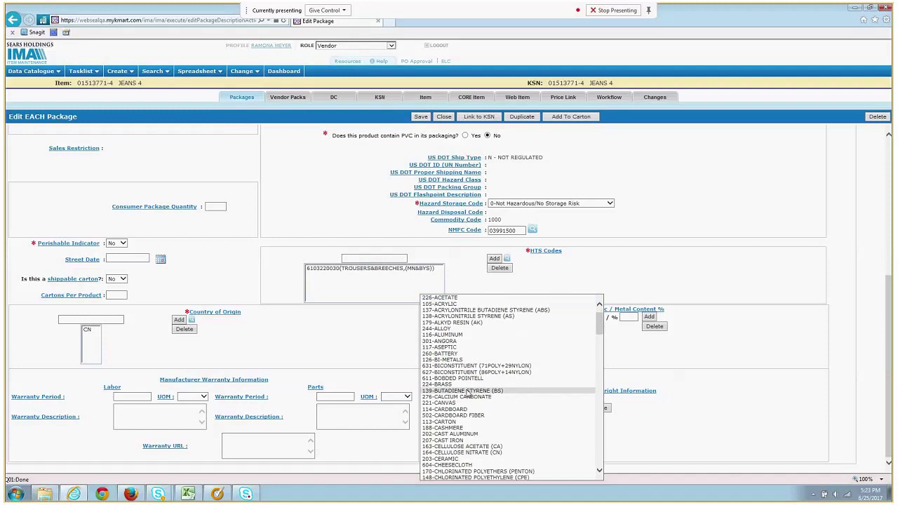
{"action": "scroll", "coordinate": [467, 395], "scroll_direction": "down", "scroll_amount": 3}
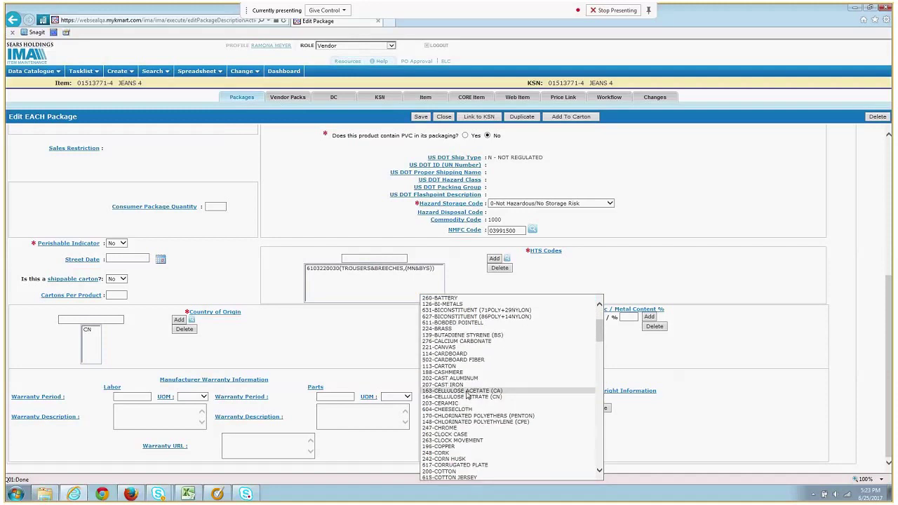
{"action": "left_click", "coordinate": [456, 471]}
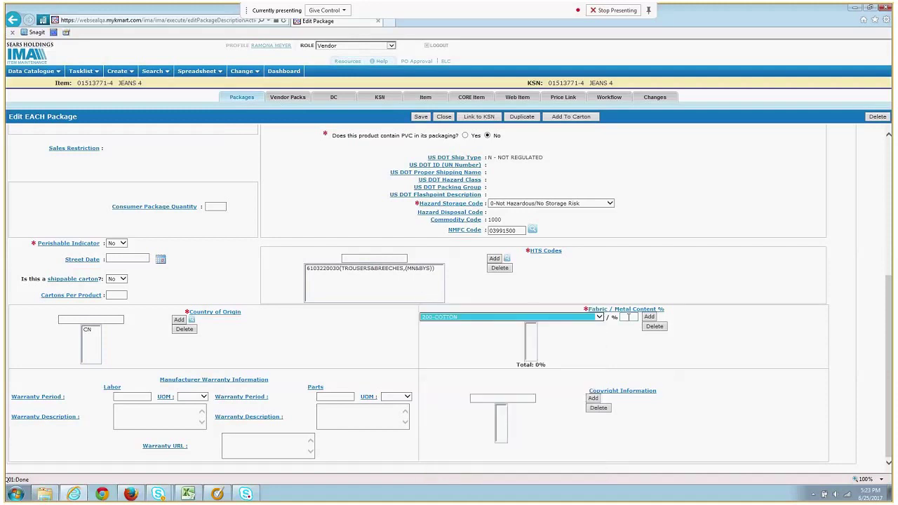
{"action": "left_click", "coordinate": [629, 317]}
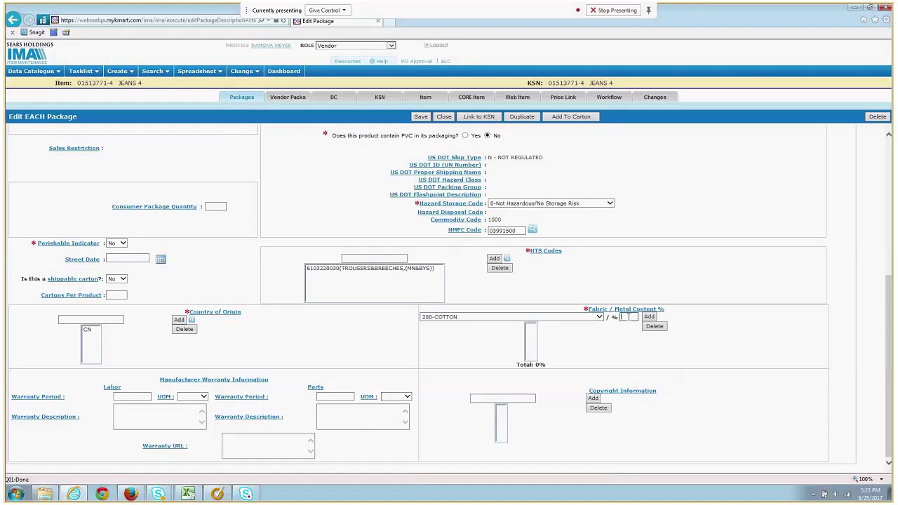
{"action": "type", "text": "100"}
{"action": "left_click", "coordinate": [649, 317]}
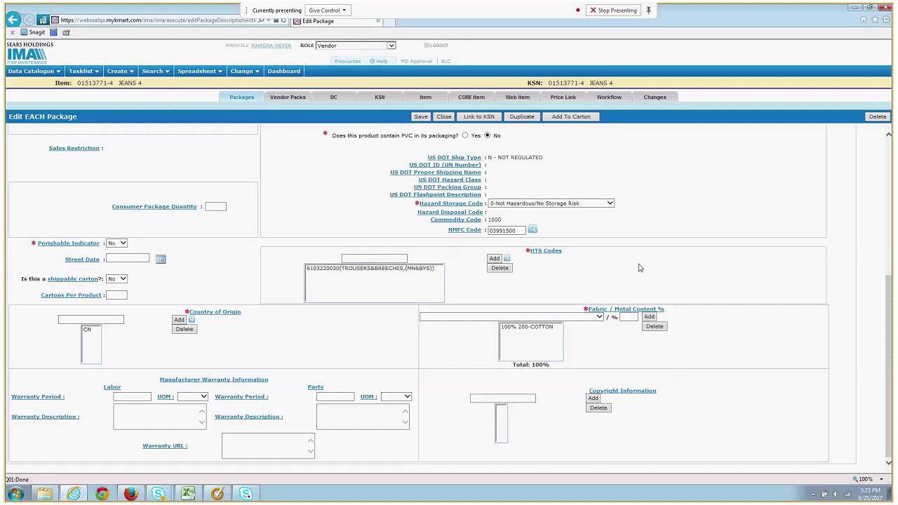
- Save the Each package and add it to a carton
{"action": "scroll", "coordinate": [639, 267], "scroll_direction": "up", "scroll_amount": 3}
{"action": "scroll", "coordinate": [639, 267], "scroll_direction": "up", "scroll_amount": 3}
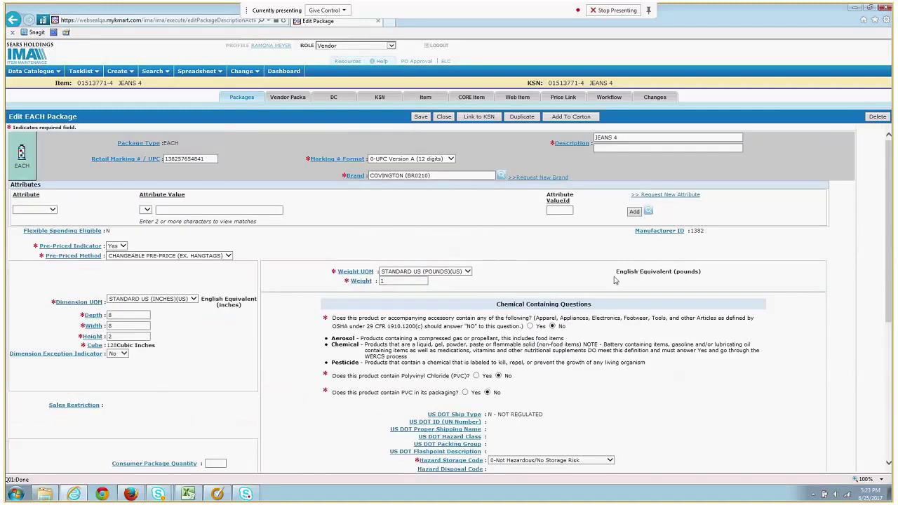
{"action": "left_click", "coordinate": [420, 118]}
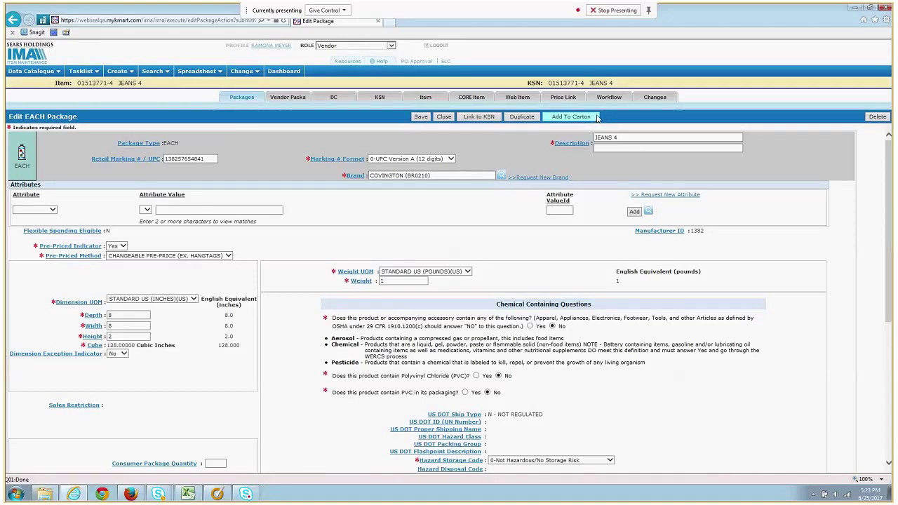
{"action": "left_click", "coordinate": [589, 117]}
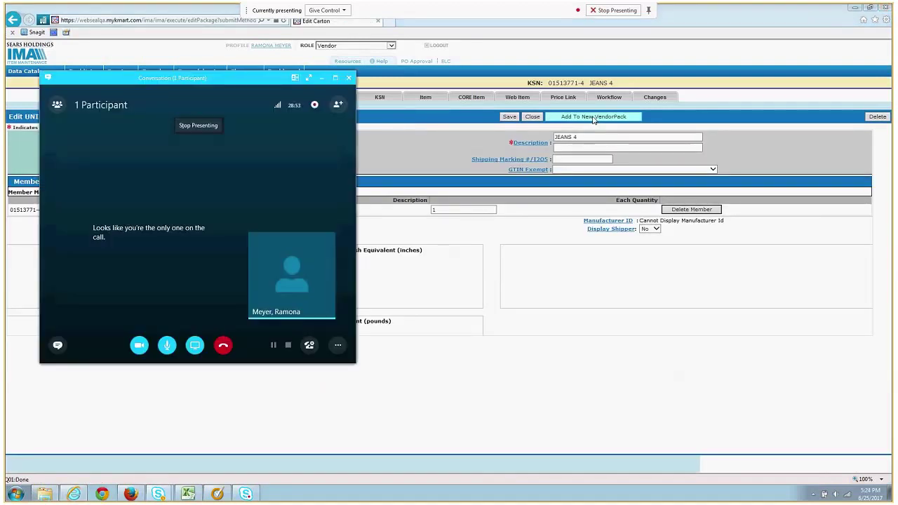
{"action": "key", "text": "alt+Tab"}
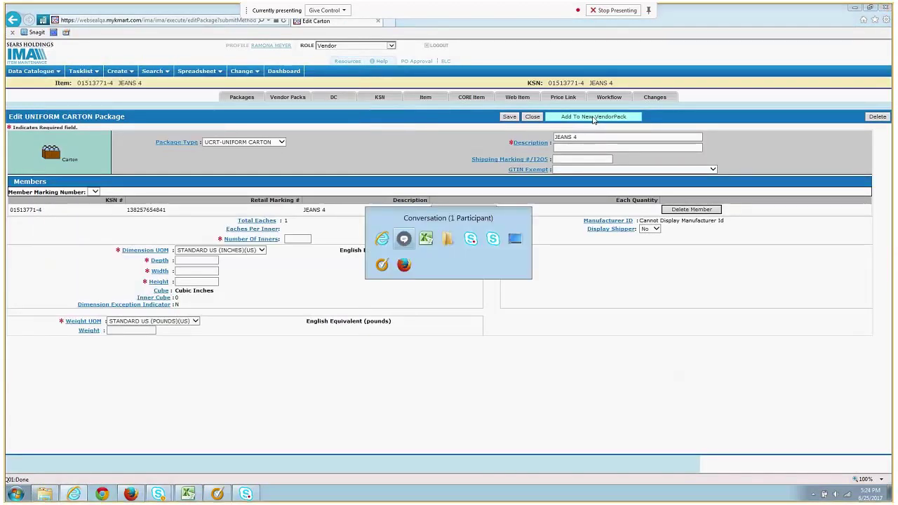
{"action": "key", "text": "ctrl+c"}
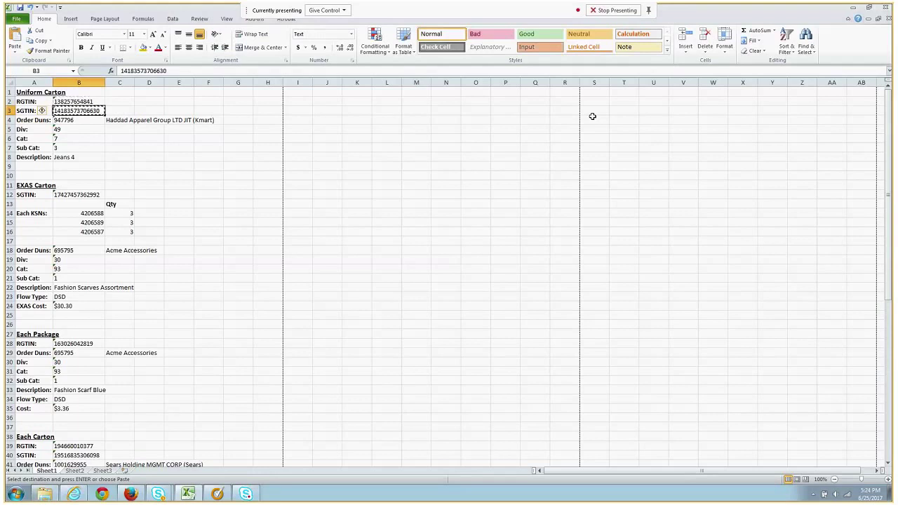
{"action": "key", "text": "alt+Tab"}
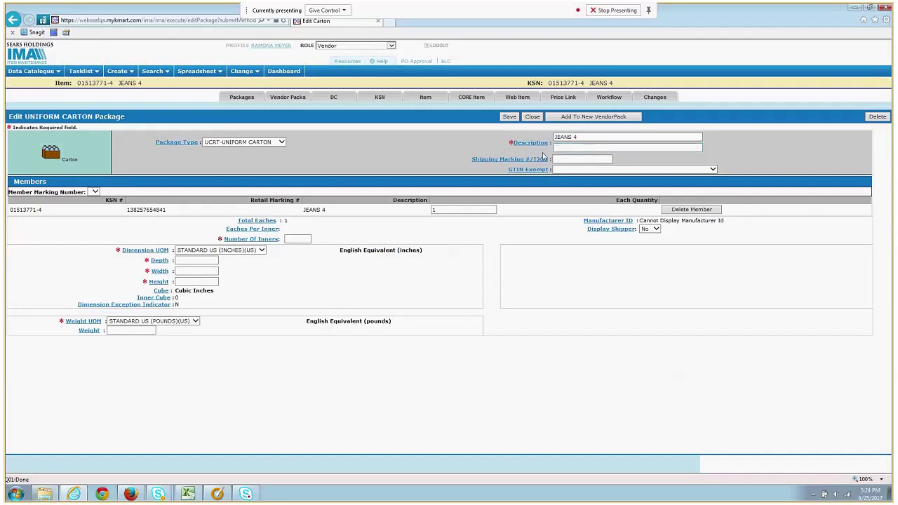
{"action": "left_click", "coordinate": [281, 143]}
{"action": "left_click", "coordinate": [239, 136]}
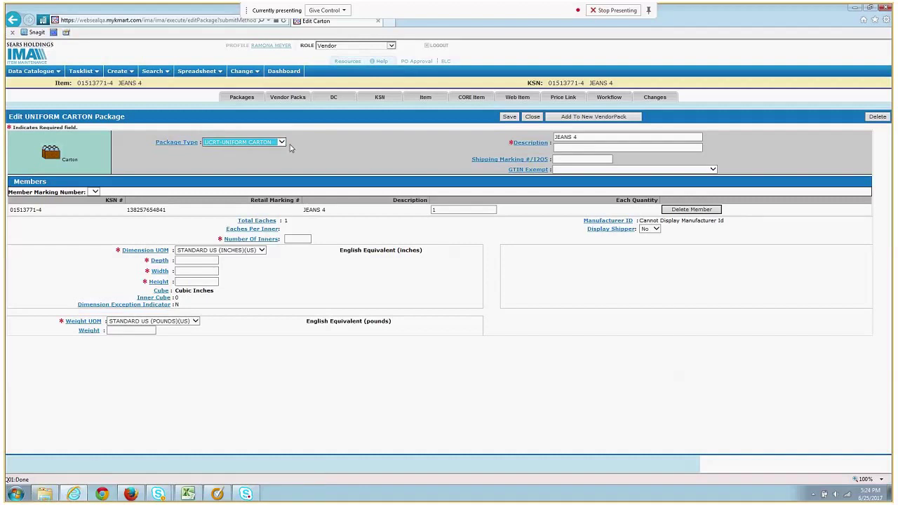
{"action": "left_click", "coordinate": [596, 146]}
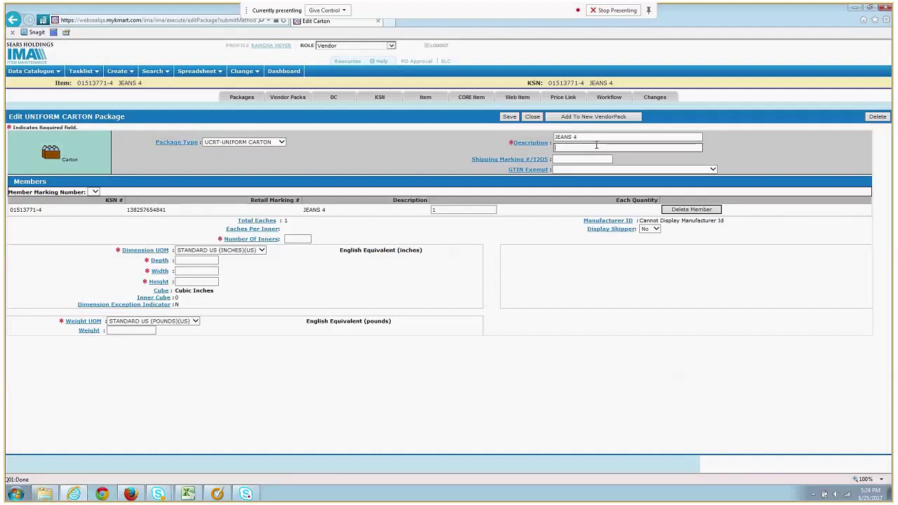
{"action": "type", "text": "uniform carton"}
{"action": "left_click", "coordinate": [594, 159]}
{"action": "key", "text": "ctrl+v"}
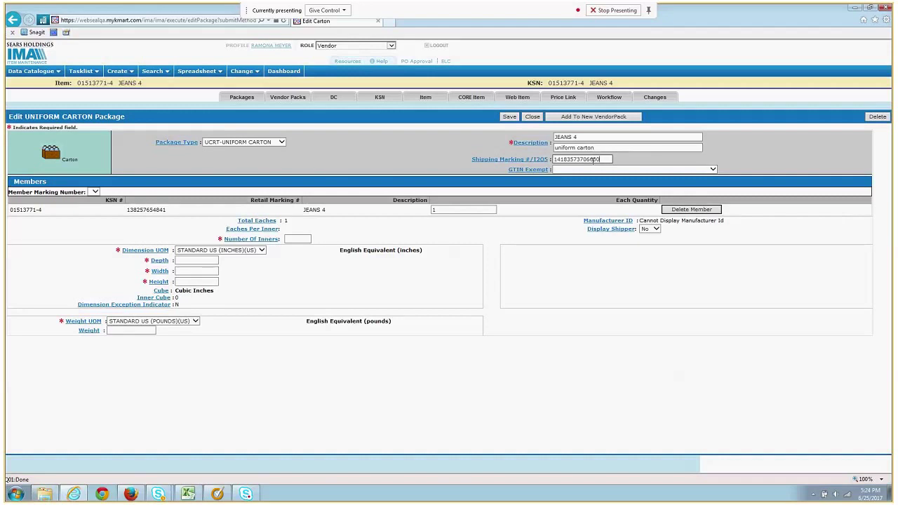
- Set the member's each quantity to 10 and the number of inners to 10, then save the carton
{"action": "double_click", "coordinate": [155, 209]}
{"action": "left_click", "coordinate": [25, 209]}
{"action": "double_click", "coordinate": [25, 210]}
{"action": "left_click", "coordinate": [468, 209]}
{"action": "type", "text": "0"}
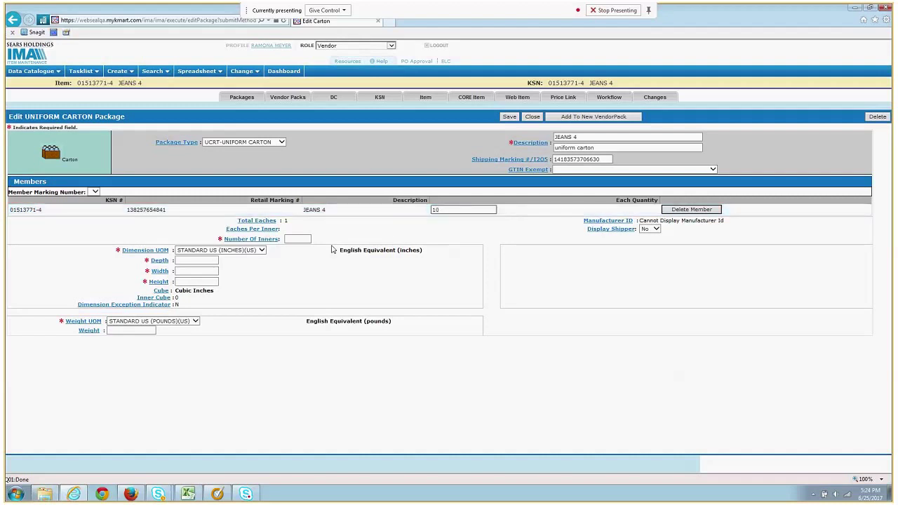
{"action": "left_click", "coordinate": [301, 240]}
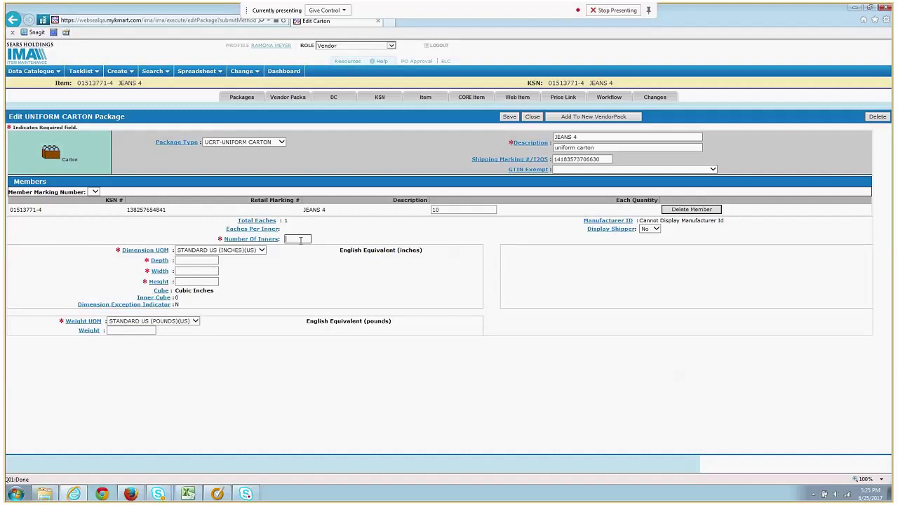
{"action": "type", "text": "10"}
{"action": "left_click", "coordinate": [509, 118]}
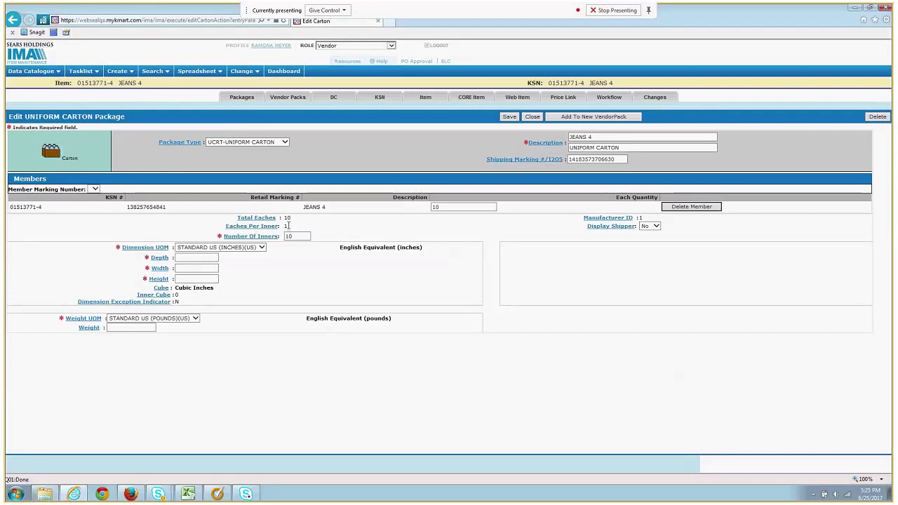
- Set the carton to 16 inches deep, 16 inches wide, 6 inches high and 10 pounds in weight, then save it
{"action": "left_click", "coordinate": [202, 258]}
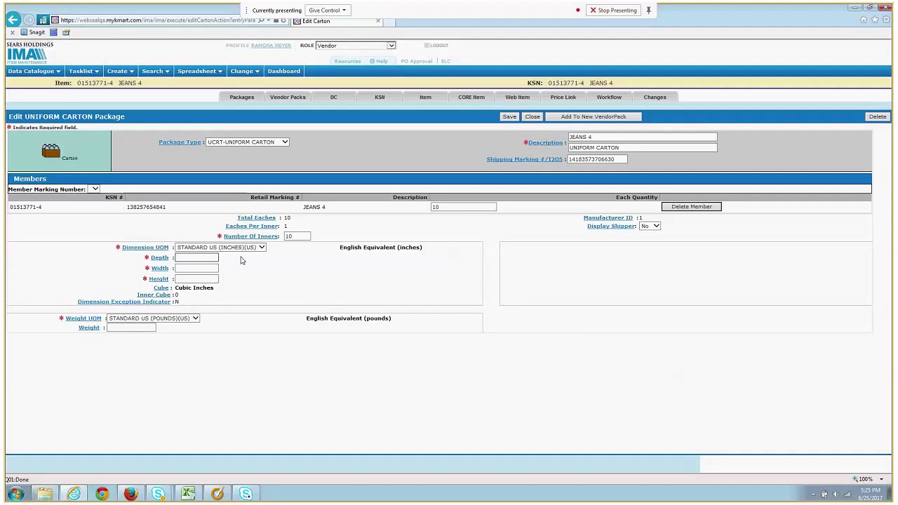
{"action": "type", "text": "16"}
{"action": "key", "text": "Tab"}
{"action": "type", "text": "16"}
{"action": "key", "text": "Tab"}
{"action": "type", "text": "6"}
{"action": "left_click", "coordinate": [130, 328]}
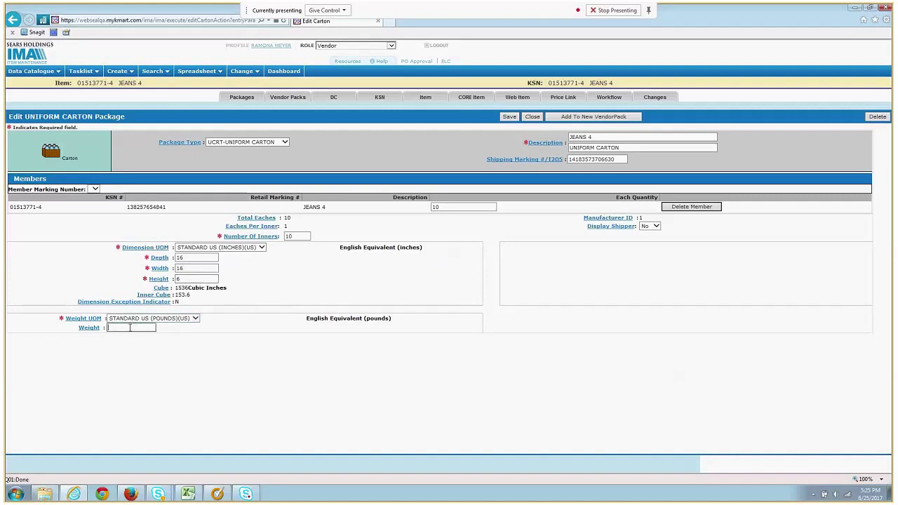
{"action": "type", "text": "10"}
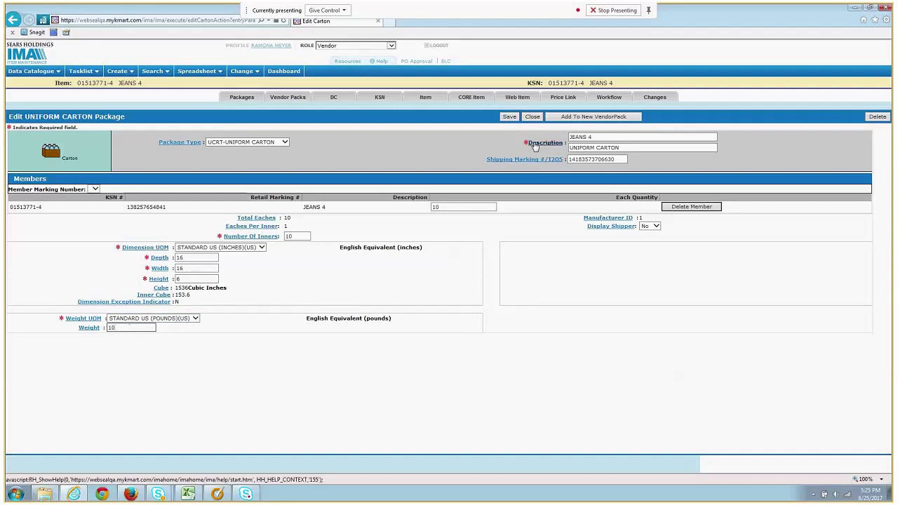
{"action": "left_click", "coordinate": [509, 118]}
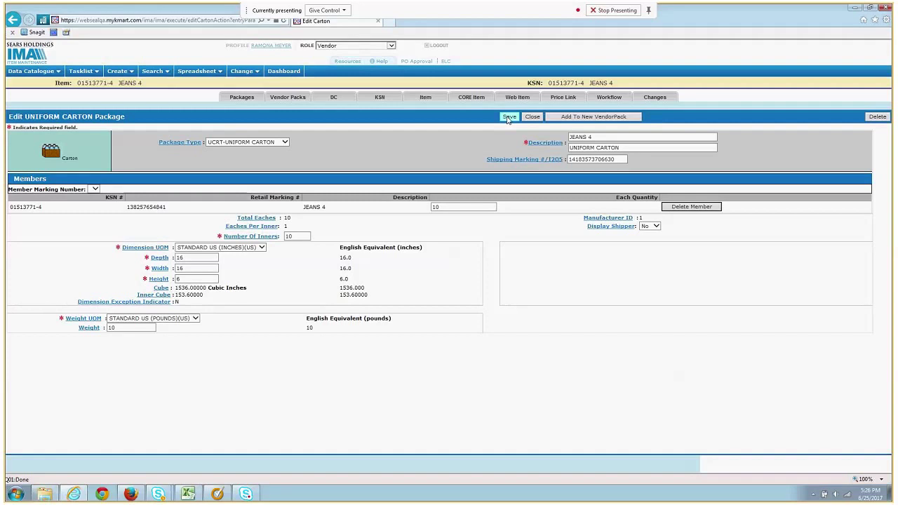
- Add the uniform carton to a new vendor pack, keep it as the shipping package, and choose the HADDAD APPAREL GROUP LTD JIT (Kmart) order DUNS
{"action": "left_click", "coordinate": [556, 119]}
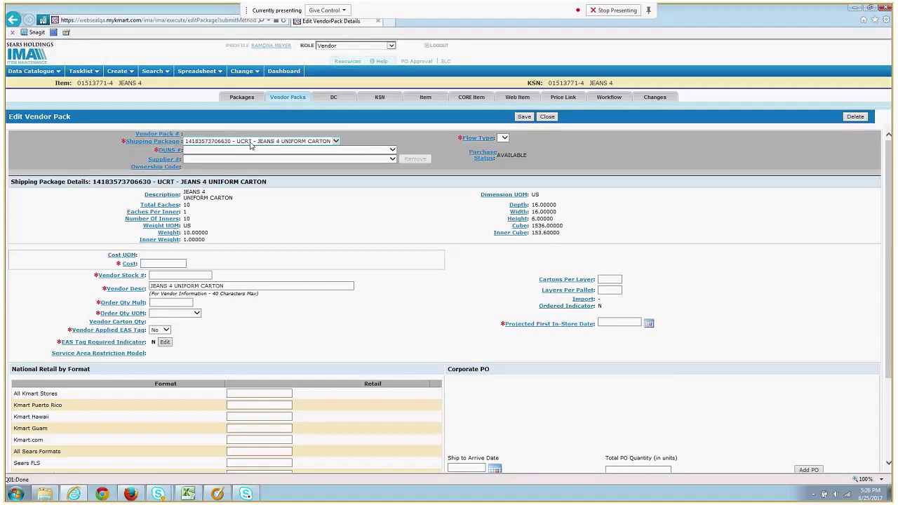
{"action": "left_click", "coordinate": [336, 142]}
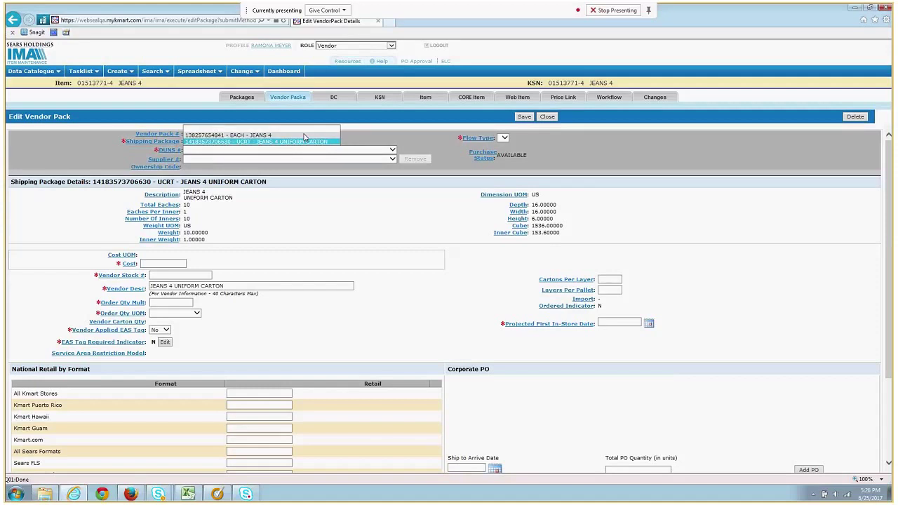
{"action": "left_click", "coordinate": [358, 141]}
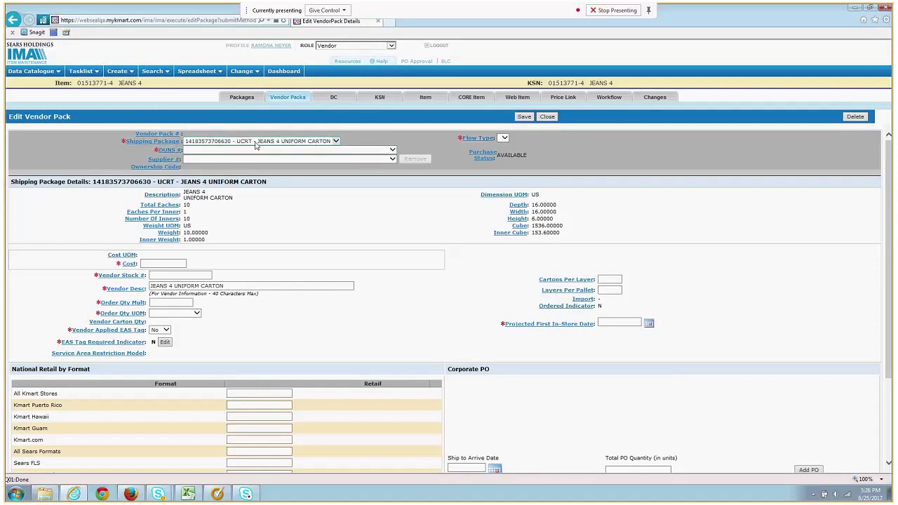
{"action": "left_click", "coordinate": [222, 150]}
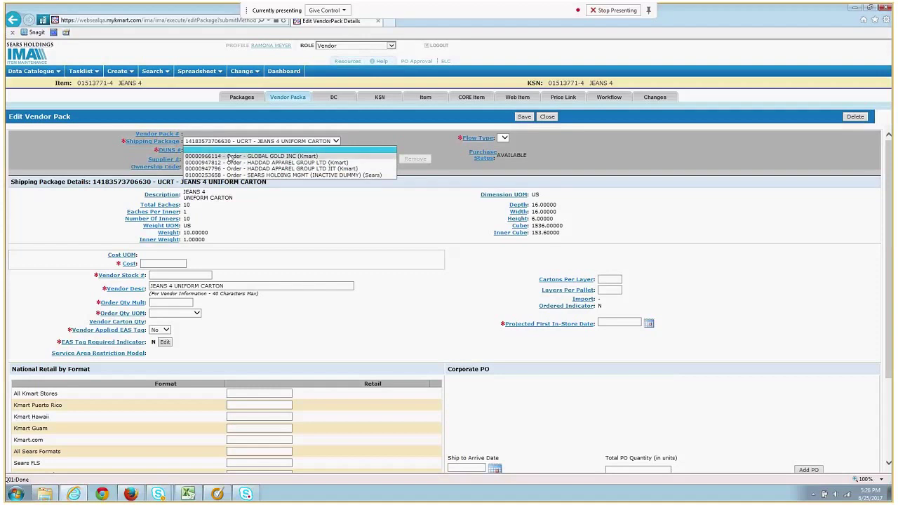
{"action": "left_click", "coordinate": [239, 171]}
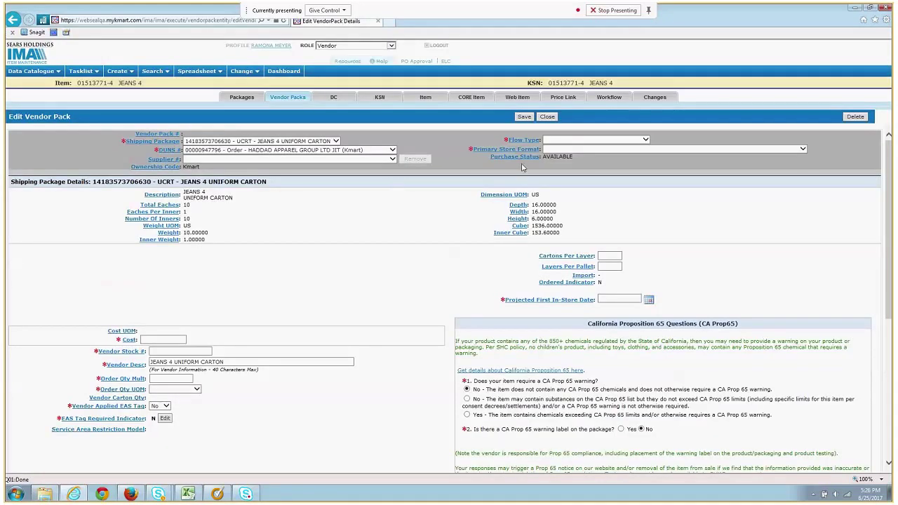
- Set the flow type to DC - DISTRIBUTION CENTER and the primary store format to KMRT-ALL KMART STORES (NO DELETE DATE)
{"action": "left_click", "coordinate": [575, 139]}
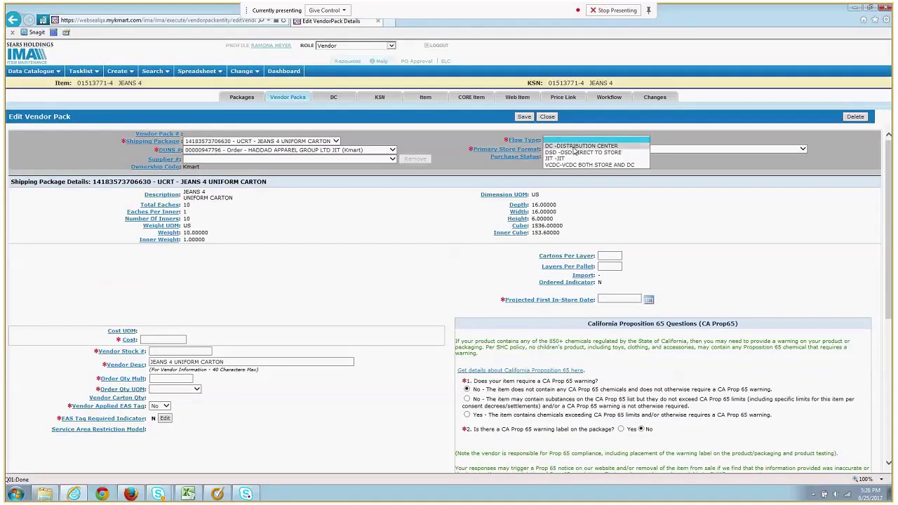
{"action": "left_click", "coordinate": [574, 146]}
{"action": "scroll", "coordinate": [469, 218], "scroll_direction": "down", "scroll_amount": 1}
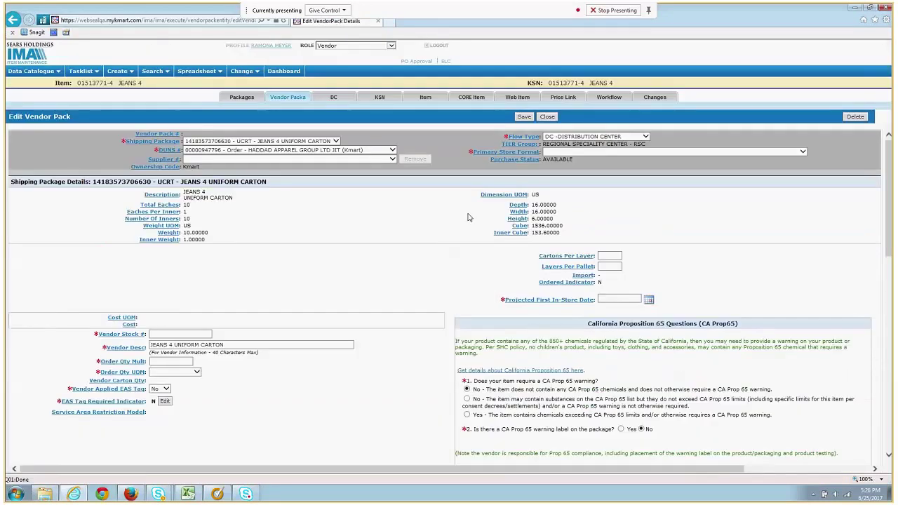
{"action": "left_click", "coordinate": [585, 152]}
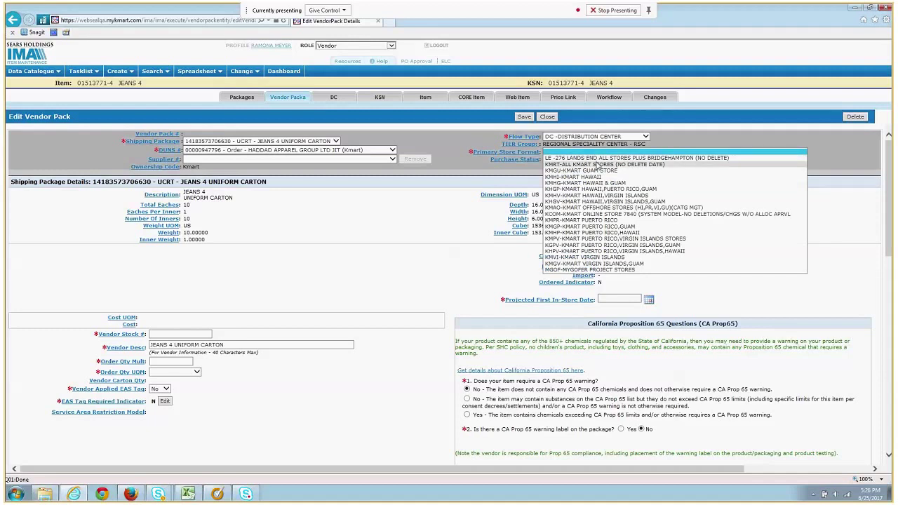
{"action": "left_click", "coordinate": [597, 164]}
{"action": "left_click", "coordinate": [421, 251]}
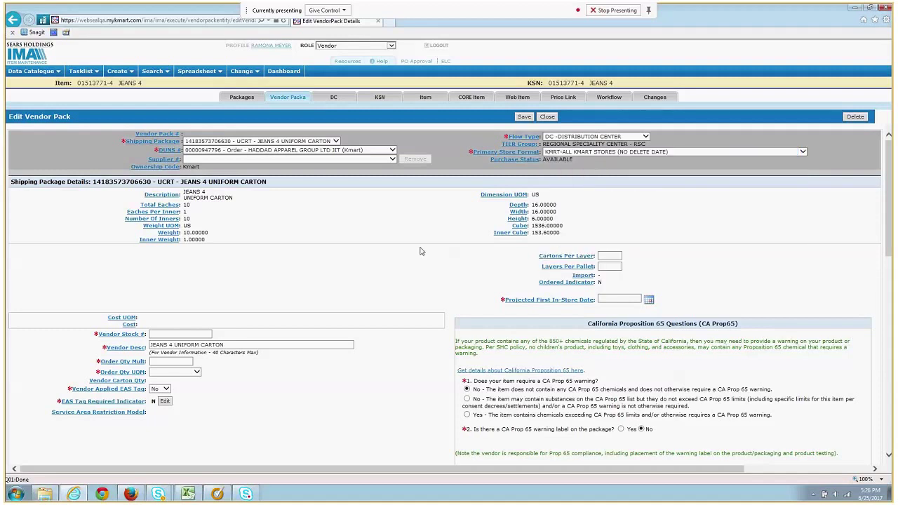
- Enter jeans123 as the Vendor Stock #
{"action": "scroll", "coordinate": [421, 251], "scroll_direction": "down", "scroll_amount": 1}
{"action": "scroll", "coordinate": [421, 251], "scroll_direction": "down", "scroll_amount": 2}
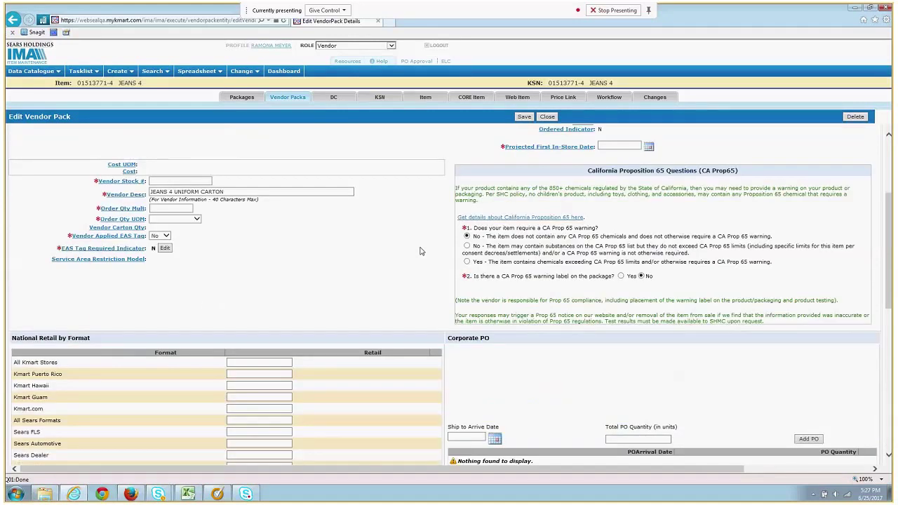
{"action": "left_click", "coordinate": [173, 178]}
{"action": "type", "text": "jeans123"}
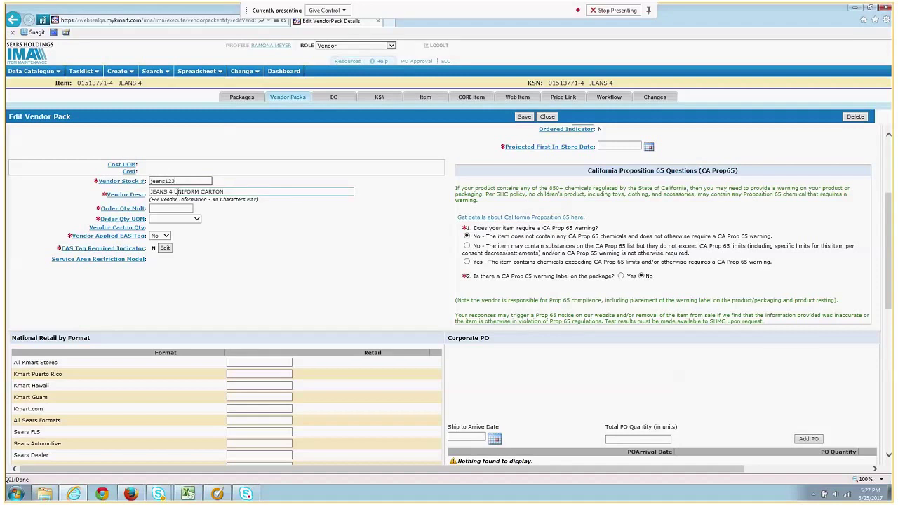
- Set the vendor pack's order quantity multiple to 1 and its order quantity unit to CRTN-CARTON
{"action": "left_click", "coordinate": [168, 208]}
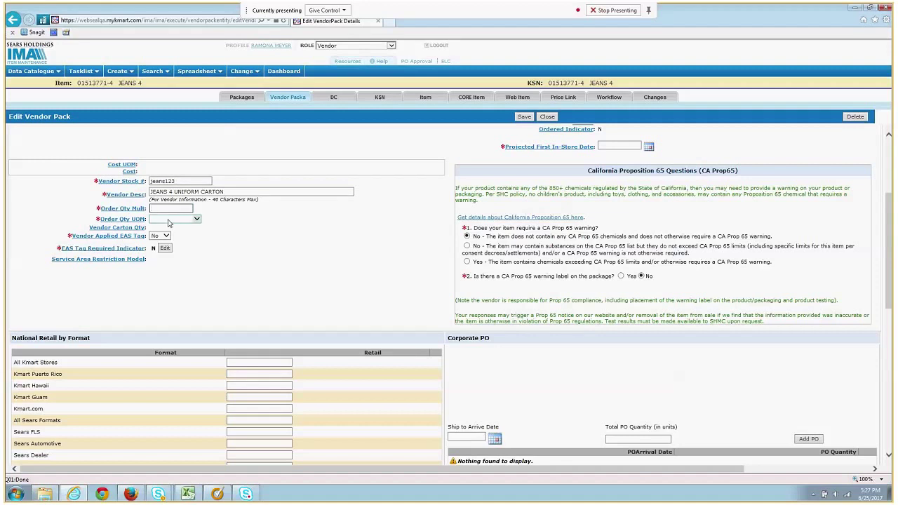
{"action": "type", "text": "1"}
{"action": "left_click", "coordinate": [197, 219]}
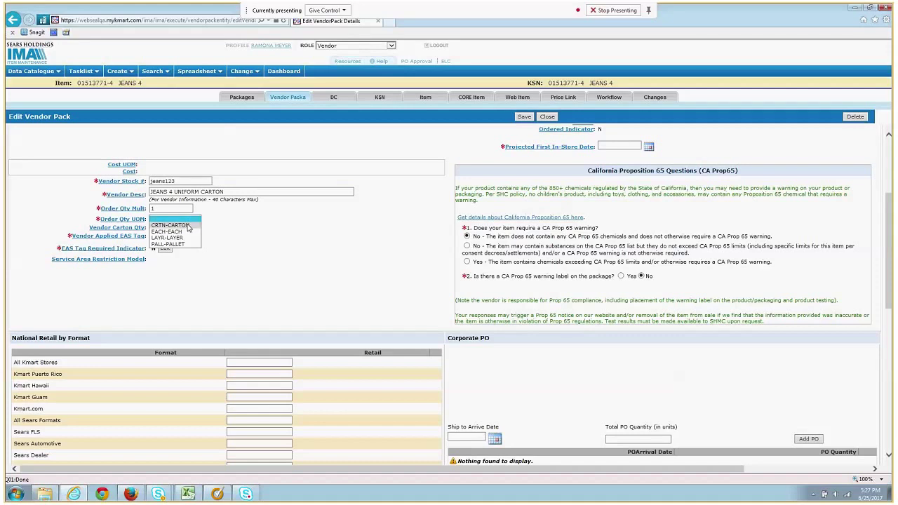
{"action": "left_click", "coordinate": [188, 227]}
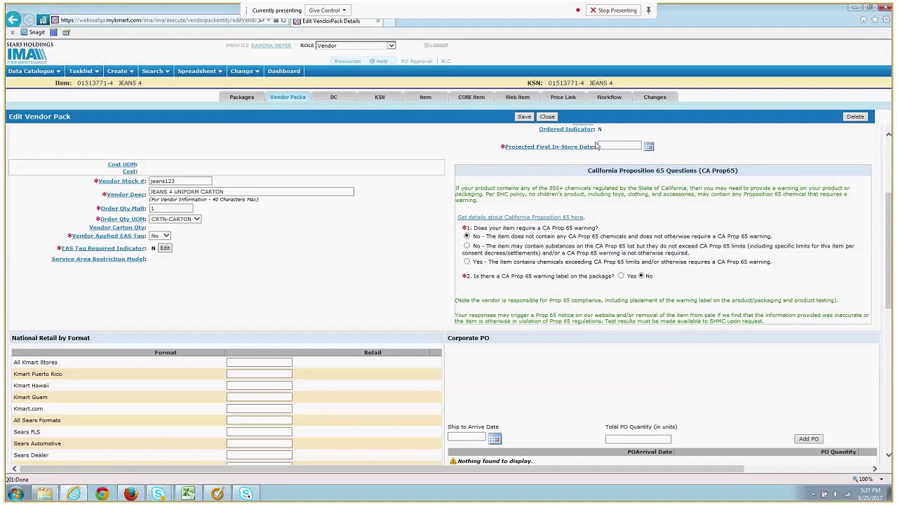
- Set the vendor pack's Projected First In-Store Date to 07/31/2017
{"action": "left_click", "coordinate": [649, 150]}
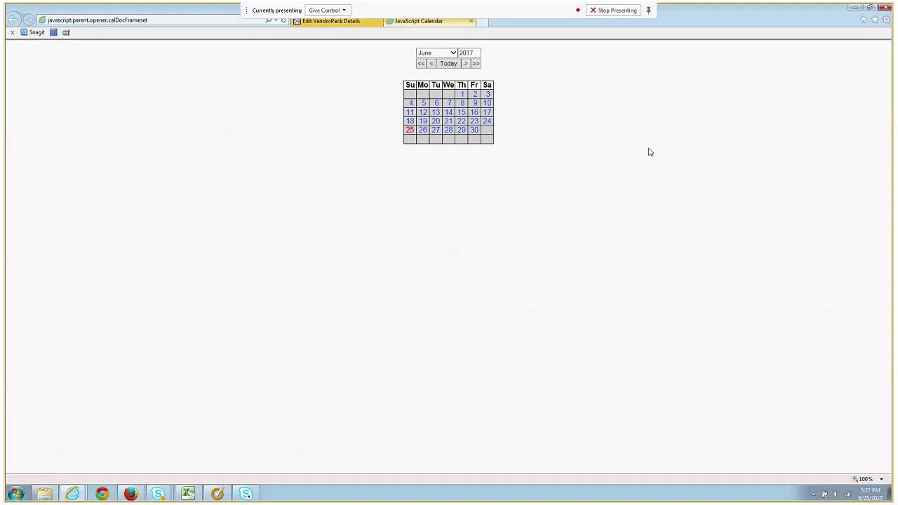
{"action": "left_click", "coordinate": [465, 63]}
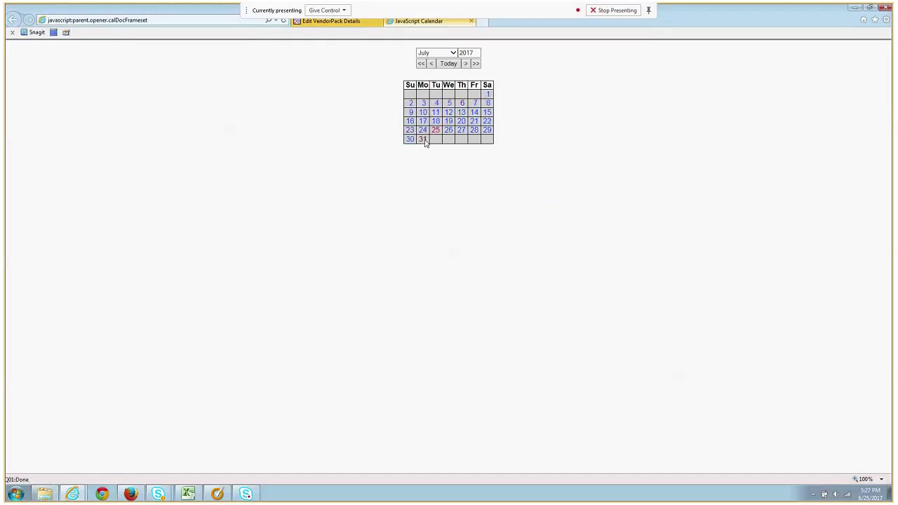
{"action": "left_click", "coordinate": [423, 138]}
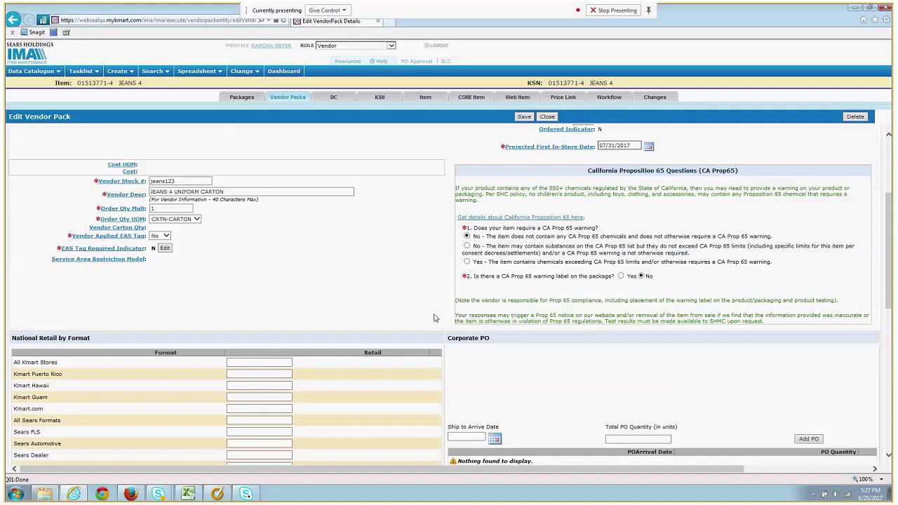
- Apply the Bayonne, NJ ship point and a vendor cost of 19.99 to all RSC tier distribution centers, and save the vendor pack
{"action": "scroll", "coordinate": [433, 318], "scroll_direction": "down", "scroll_amount": 5}
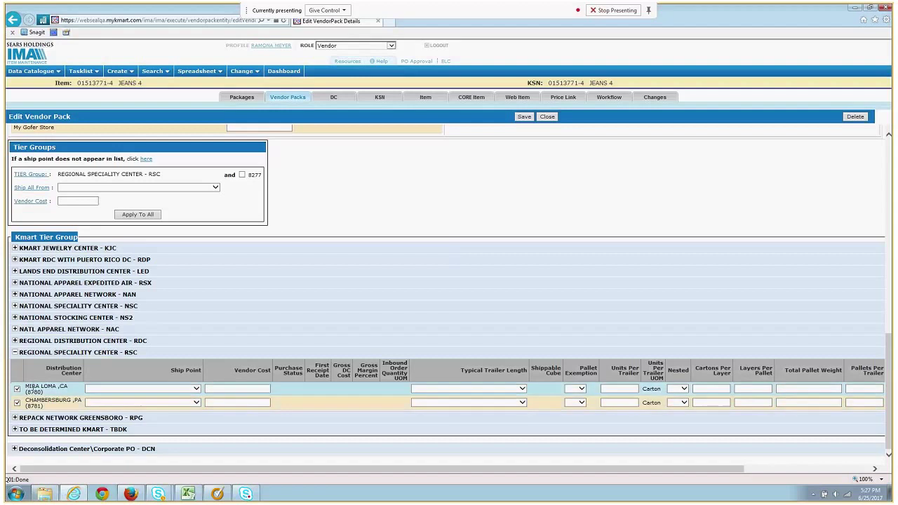
{"action": "left_click", "coordinate": [173, 386]}
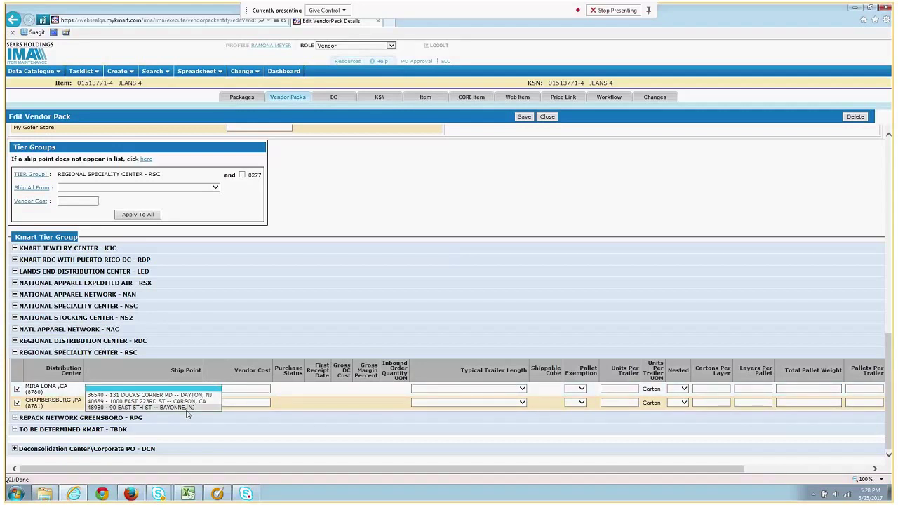
{"action": "left_click", "coordinate": [186, 388]}
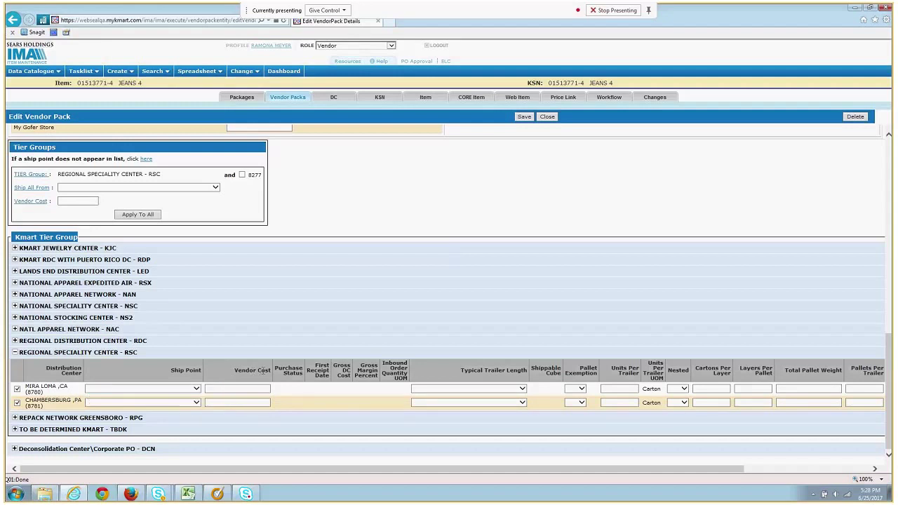
{"action": "left_click", "coordinate": [183, 188]}
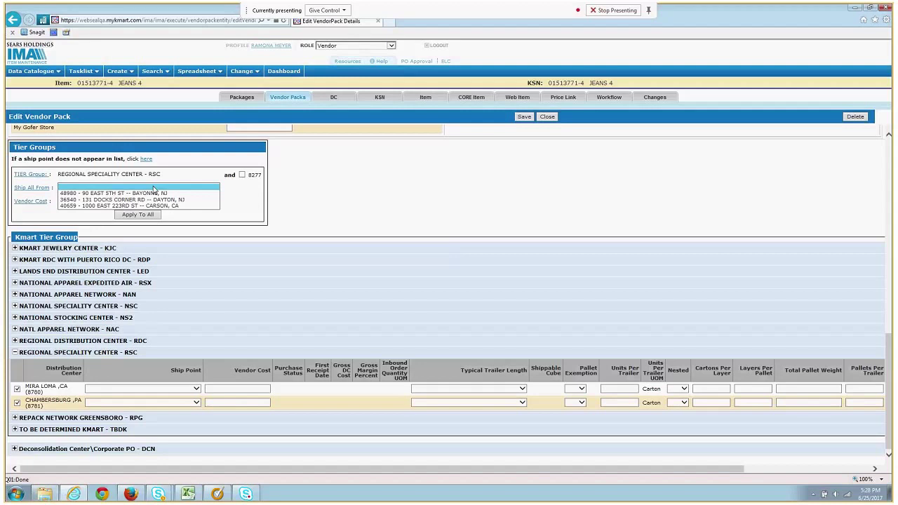
{"action": "left_click", "coordinate": [154, 193]}
{"action": "left_click", "coordinate": [86, 201]}
{"action": "type", "text": "19.99"}
{"action": "left_click", "coordinate": [148, 215]}
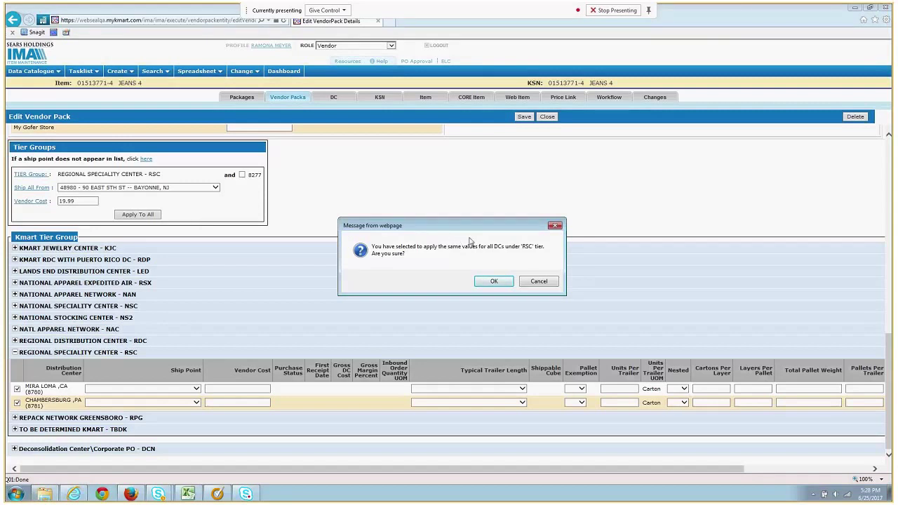
{"action": "left_click", "coordinate": [495, 281]}
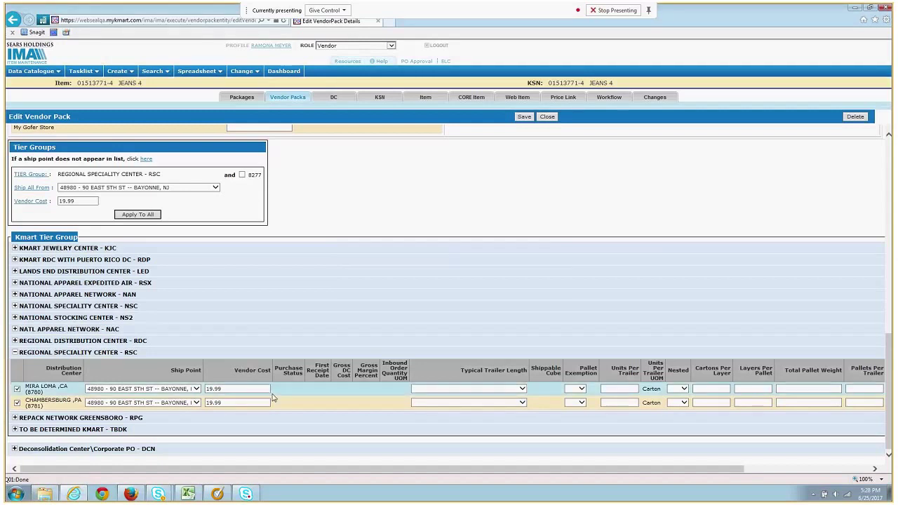
{"action": "left_click", "coordinate": [530, 119]}
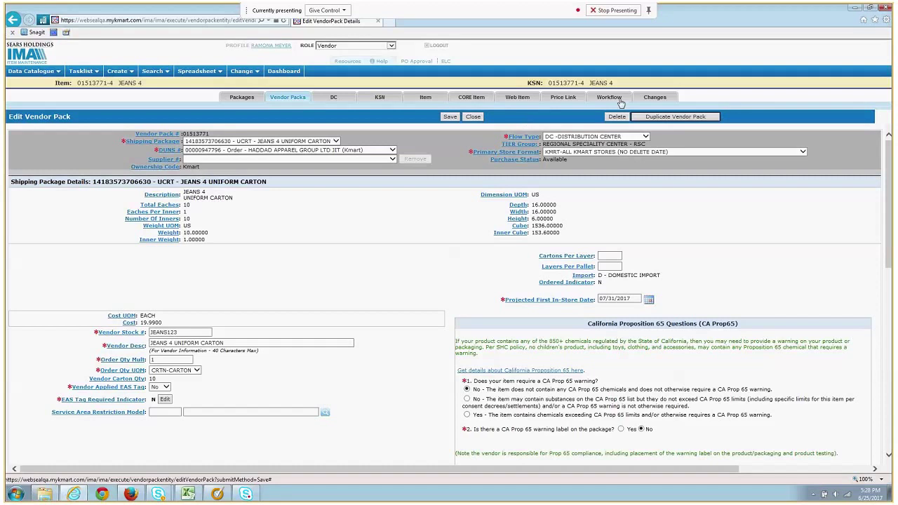
- Run the workflow error check for the Jeans 4 item, and submit it with the Approve transition, ignoring warnings
{"action": "left_click", "coordinate": [611, 98]}
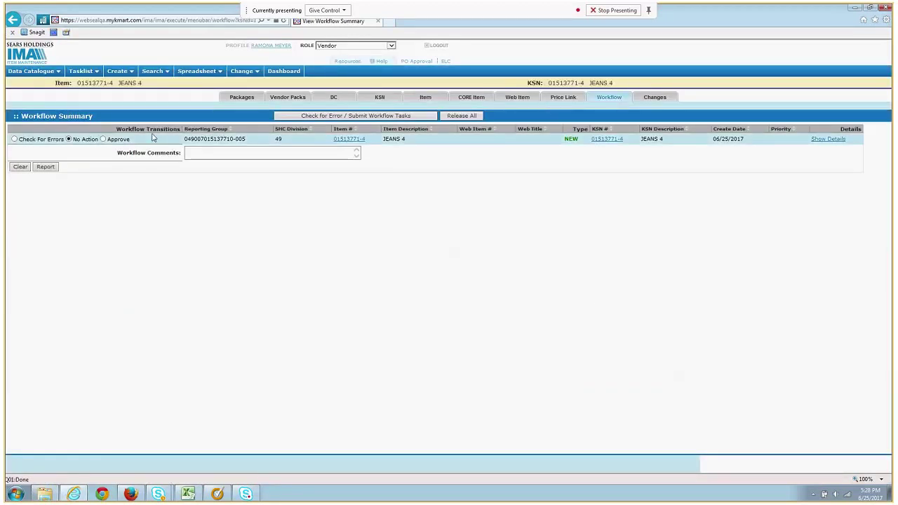
{"action": "left_click", "coordinate": [14, 139]}
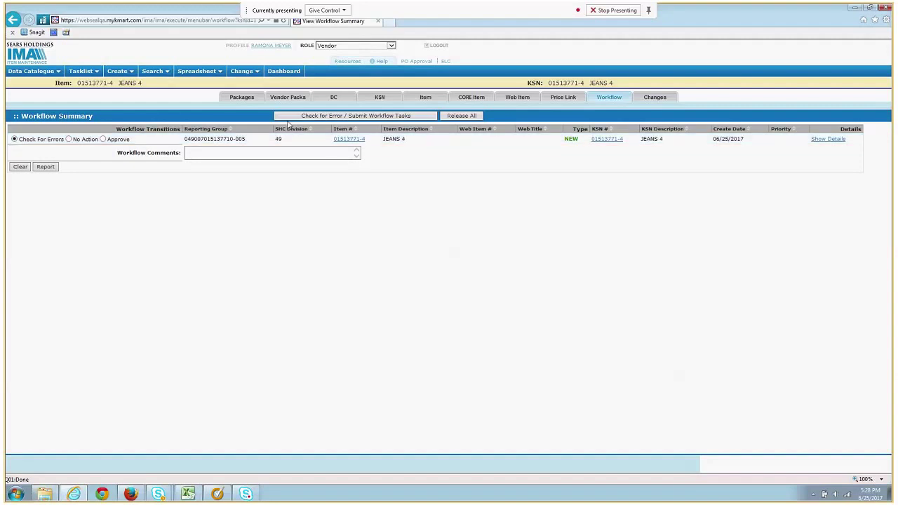
{"action": "left_click", "coordinate": [363, 117]}
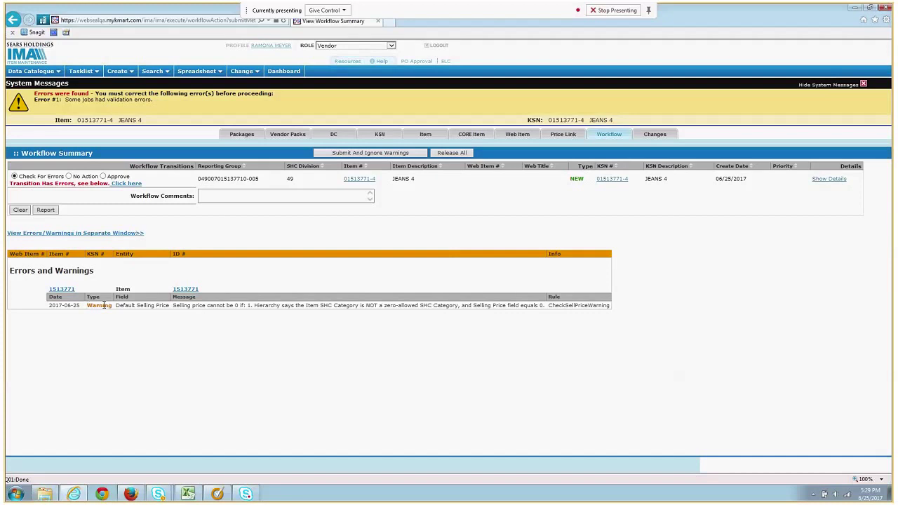
{"action": "left_click", "coordinate": [104, 177]}
{"action": "left_click", "coordinate": [404, 155]}
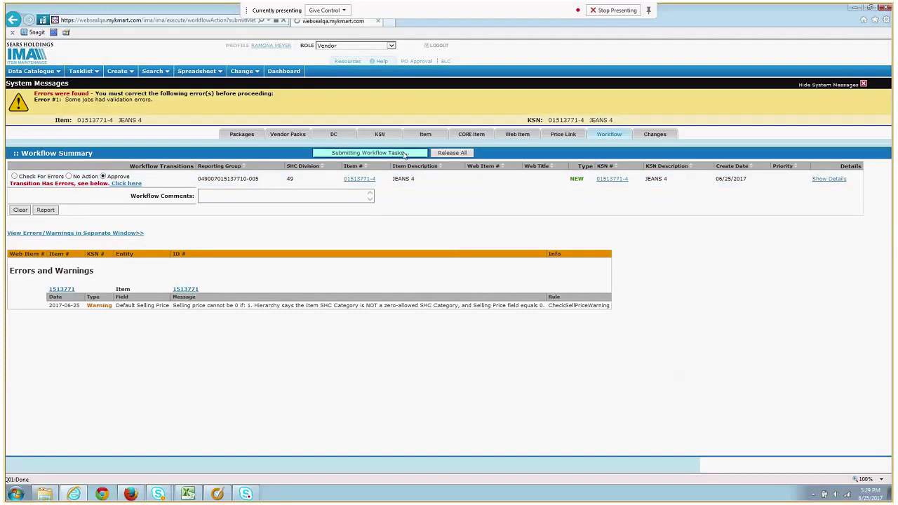